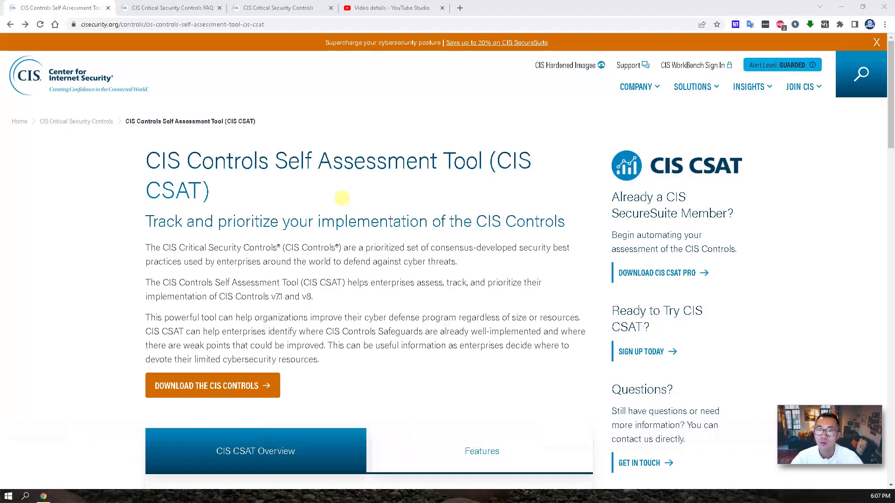
# Step: Highlight the CIS Controls Self Assessment Tool heading, then switch to the YouTube Studio video details tab
pyautogui.click(148, 157)
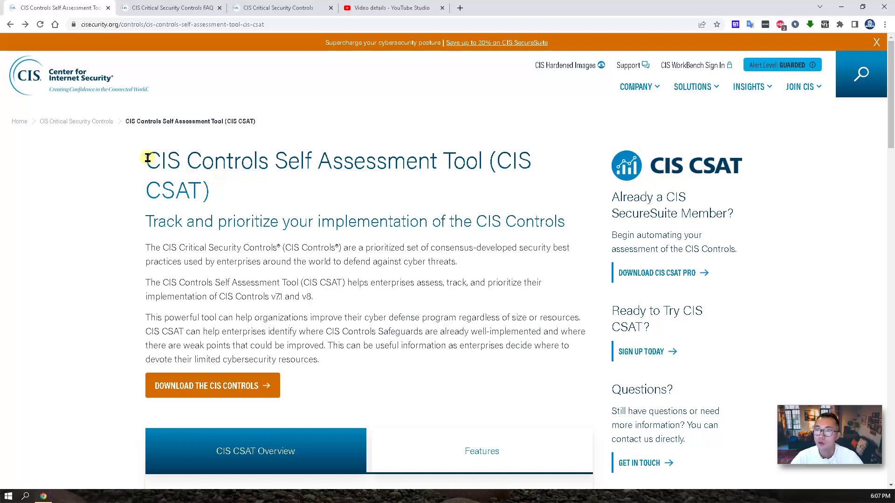
pyautogui.moveTo(148, 158); pyautogui.dragTo(224, 188)
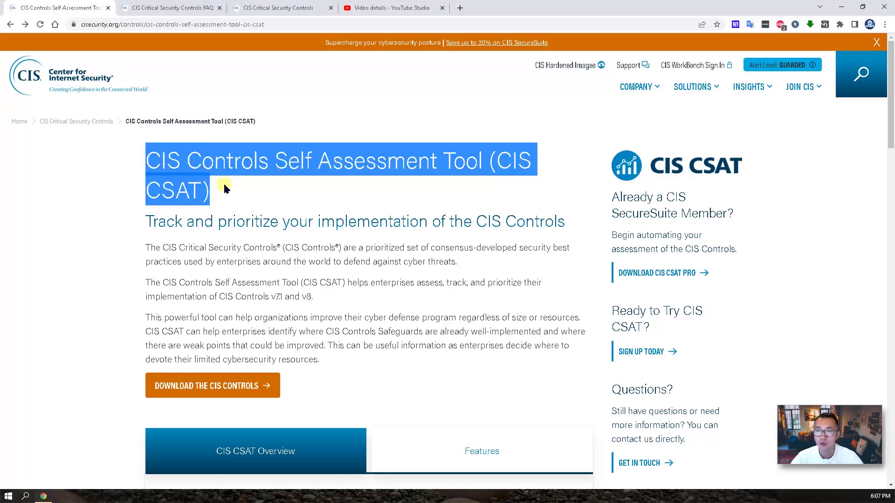
pyautogui.click(250, 197)
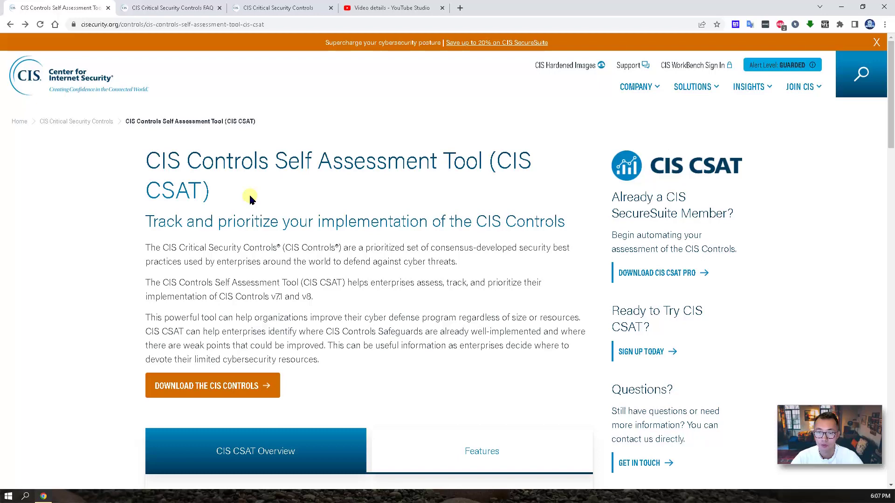
pyautogui.click(389, 8)
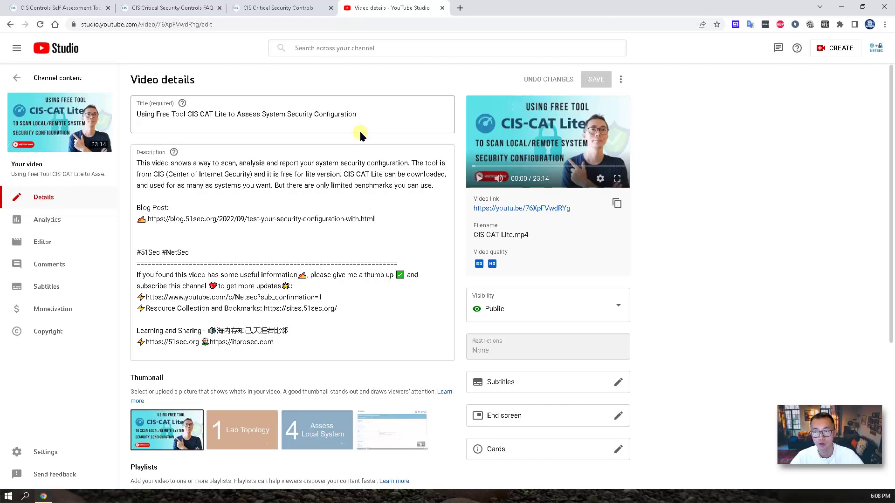
# Step: Return to the 'CIS Controls Self Assessment Tool' tab from YouTube Studio
pyautogui.click(64, 8)
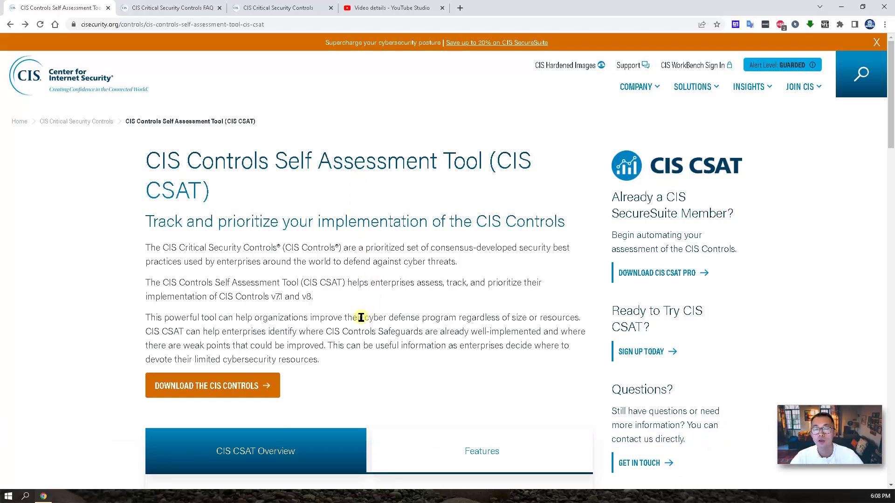
# Step: Highlight the text on well-implemented Safeguards and weak points, then switch to the Controls FAQ tab
pyautogui.moveTo(269, 331); pyautogui.dragTo(395, 339)
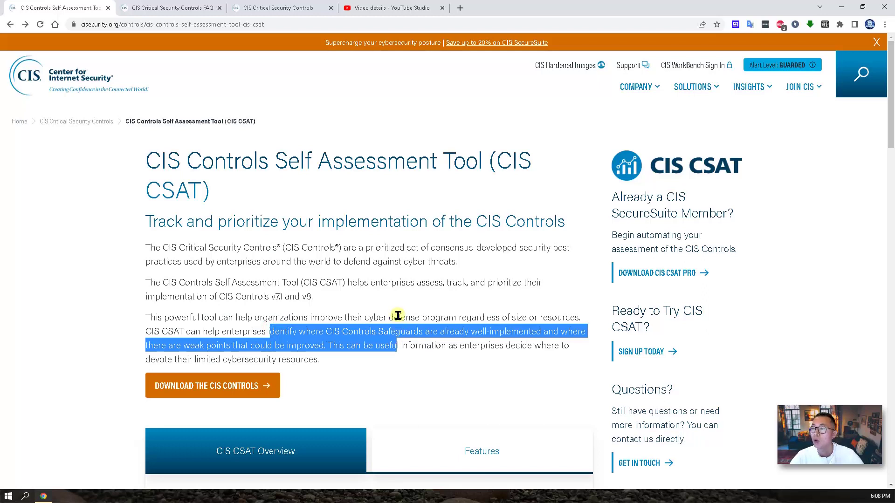
pyautogui.click(506, 339)
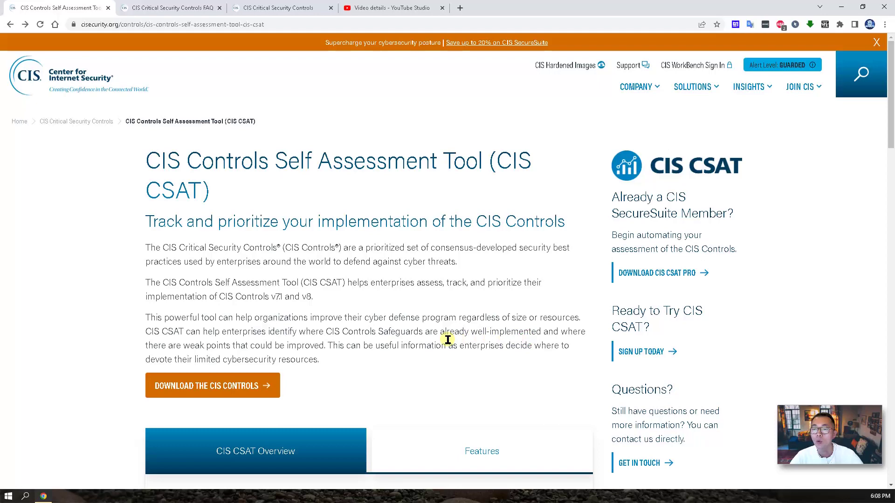
pyautogui.moveTo(333, 346); pyautogui.dragTo(154, 345)
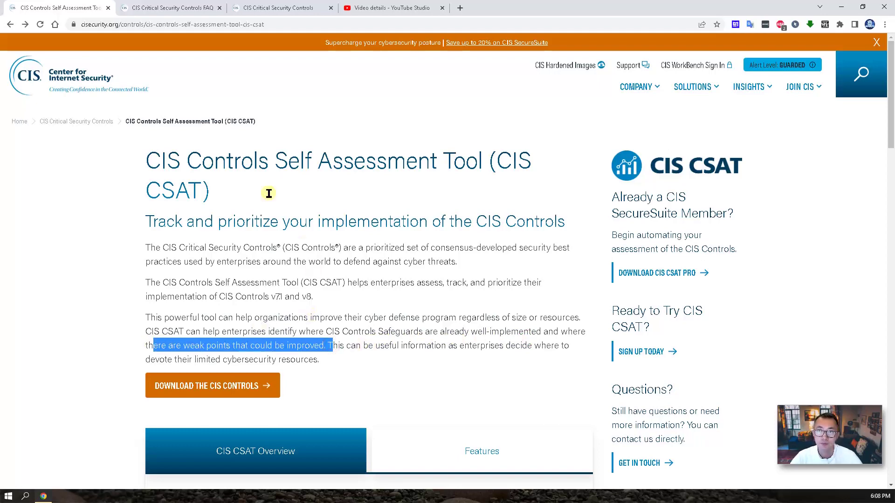
pyautogui.click(174, 9)
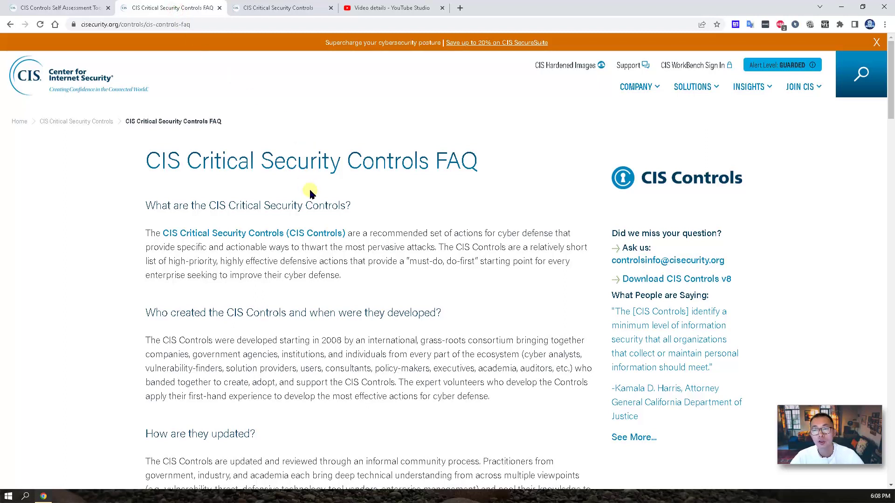
# Step: Highlight the 'specific and actionable' wording, view the Critical Security Controls page, and return to the CSAT tab
pyautogui.click(427, 233)
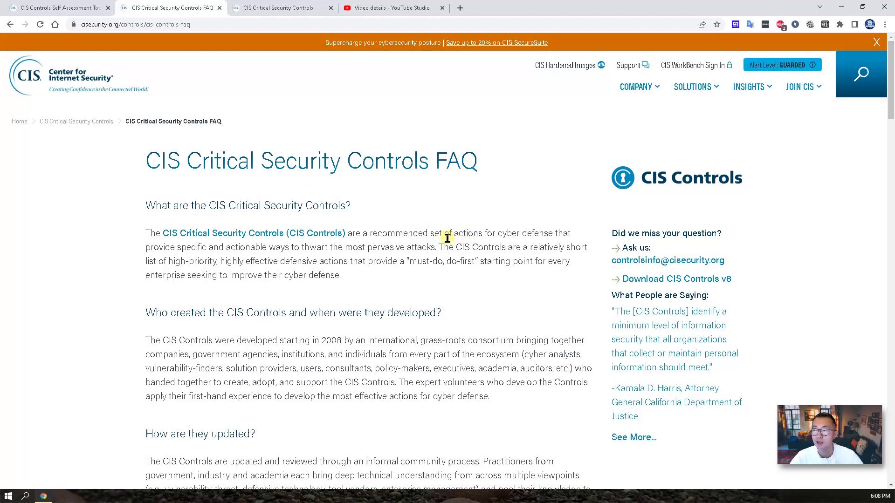
pyautogui.moveTo(196, 247); pyautogui.dragTo(276, 248)
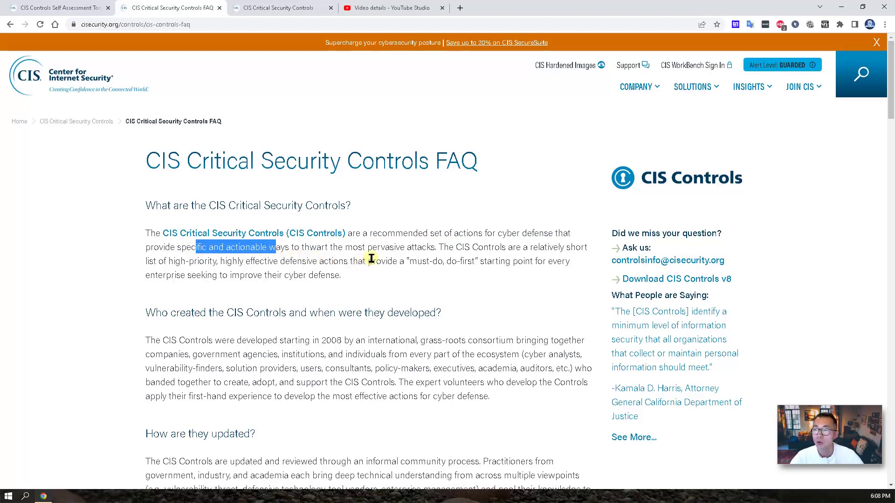
pyautogui.click(414, 260)
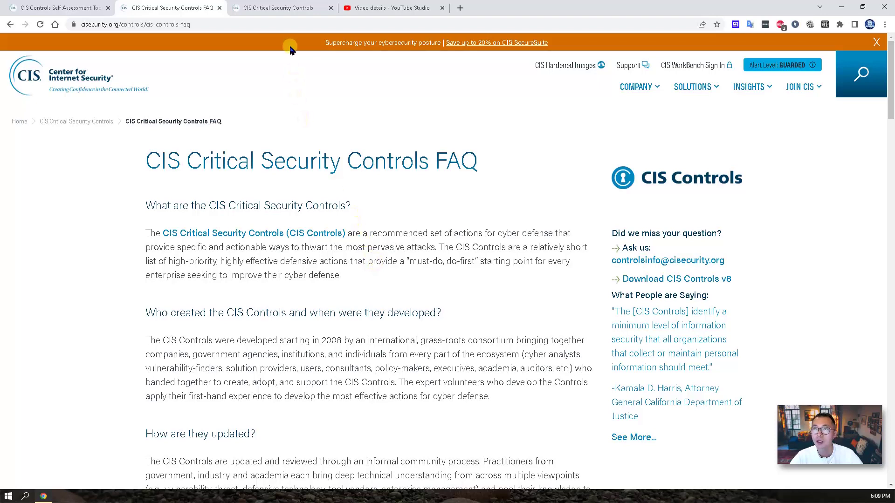
pyautogui.click(290, 8)
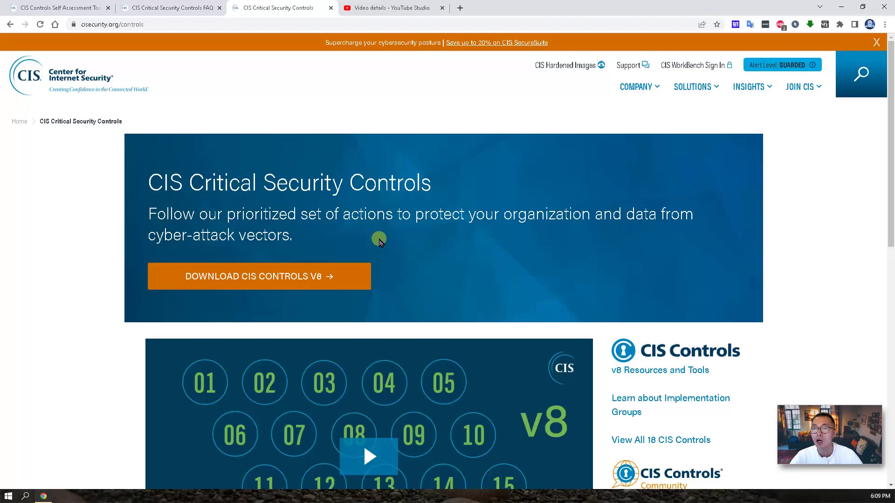
pyautogui.click(80, 5)
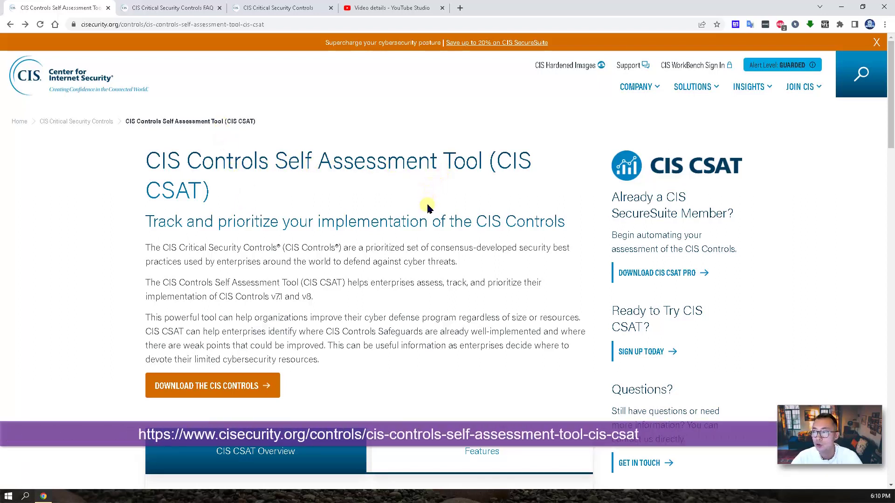
# Step: Follow 'SIGN UP TODAY' to the csat.cisecurity.org login page
pyautogui.click(649, 353)
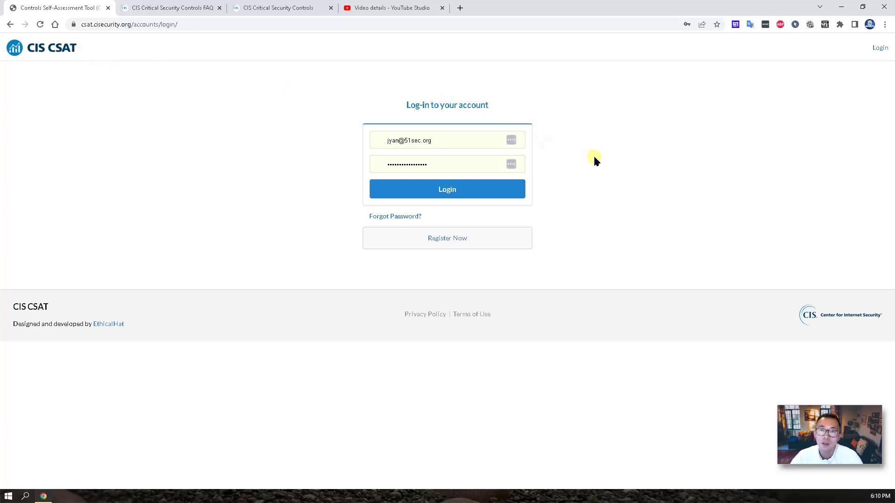
# Step: On the Register Now form, set Implementation Group to Group 1, leaving industry and version unchosen
pyautogui.click(449, 239)
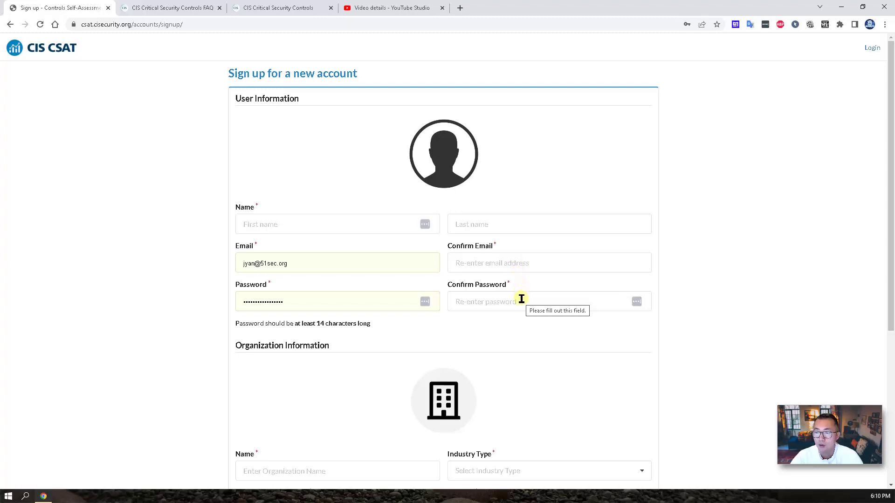
pyautogui.scroll(-4, 520, 298)
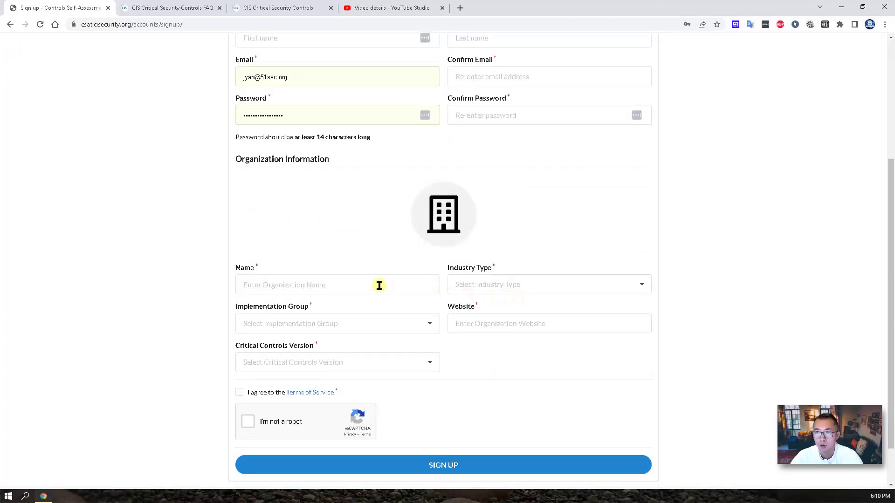
pyautogui.click(331, 285)
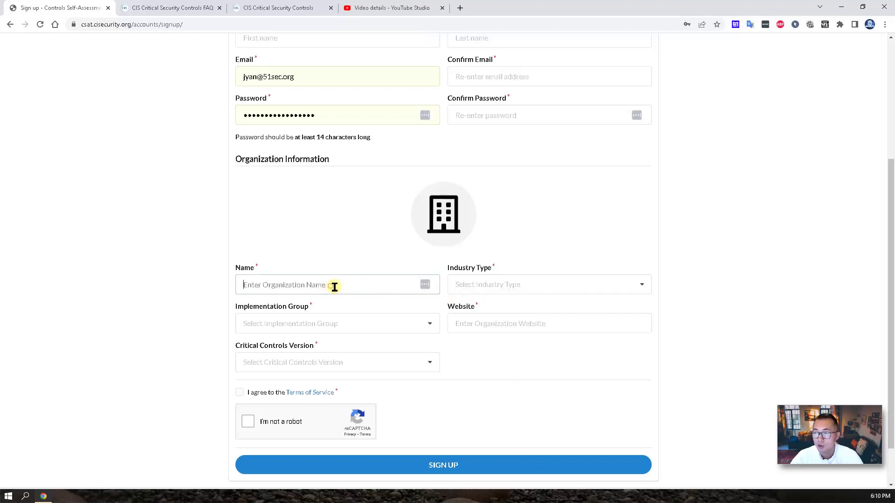
pyautogui.click(539, 285)
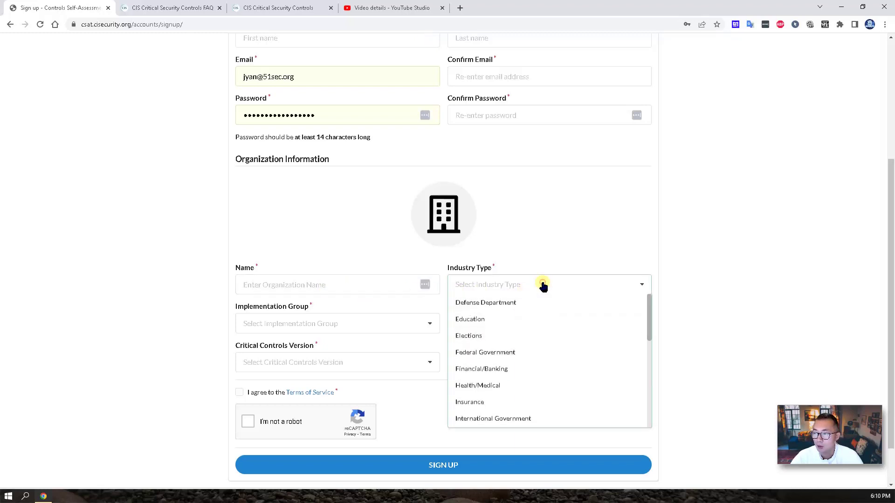
pyautogui.click(527, 243)
pyautogui.click(367, 321)
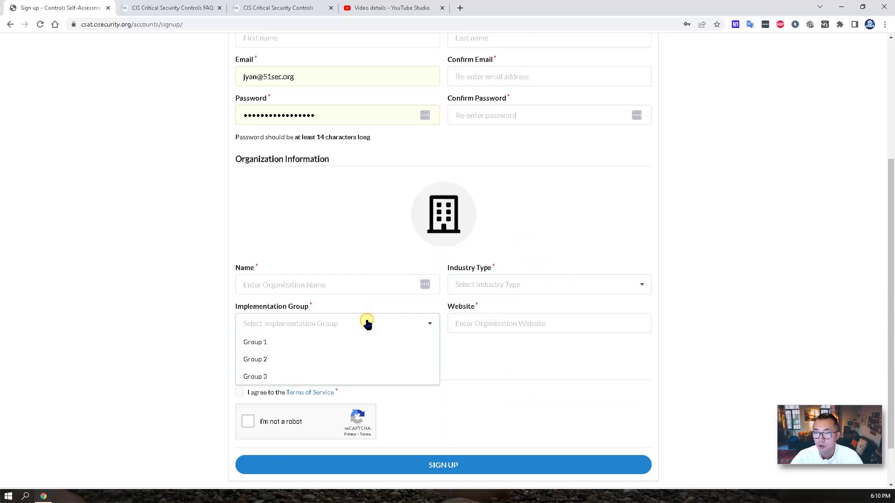
pyautogui.click(408, 344)
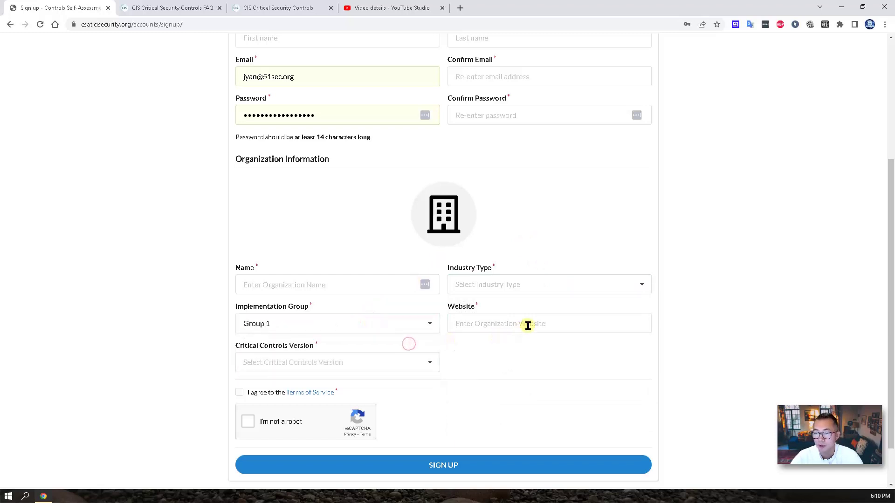
pyautogui.click(425, 362)
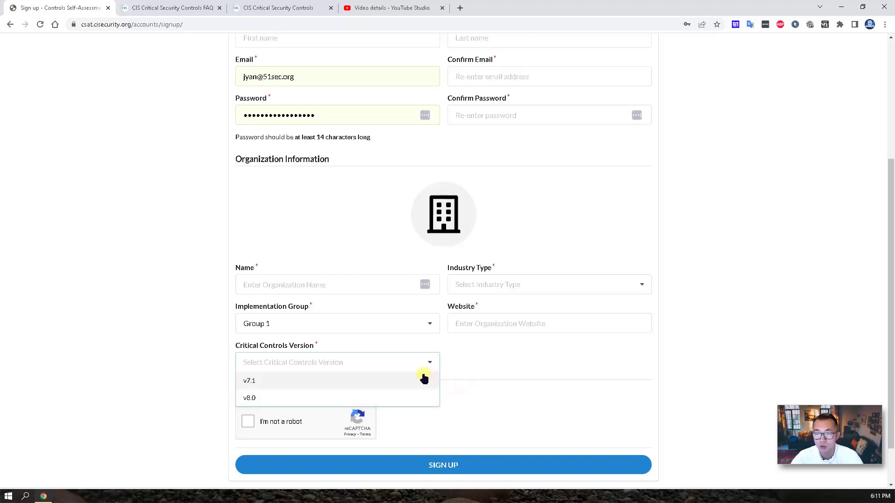
pyautogui.click(484, 395)
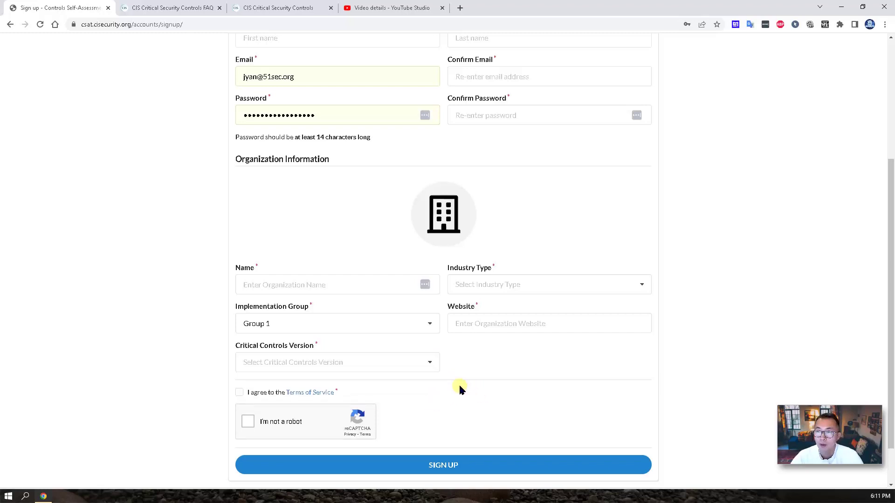
pyautogui.scroll(4, 413, 316)
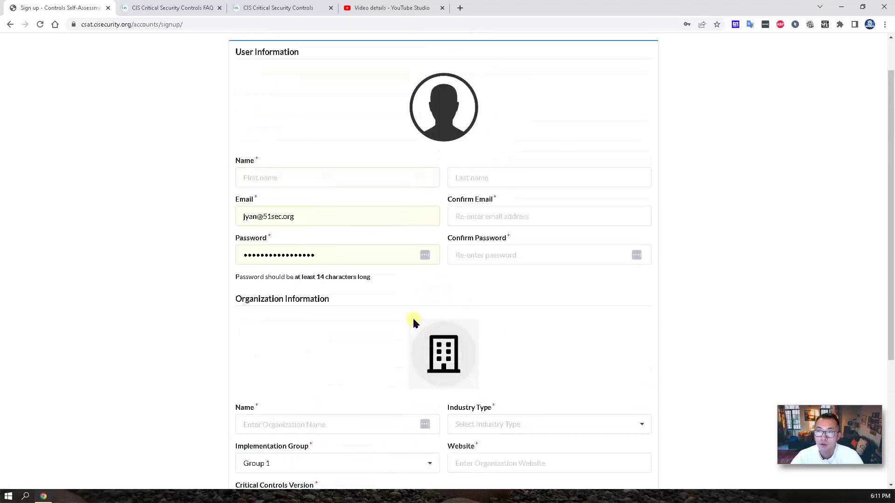
# Step: Log in and verify with the pasted emailed one-time code to reach the 51Sec dashboard
pyautogui.click(10, 25)
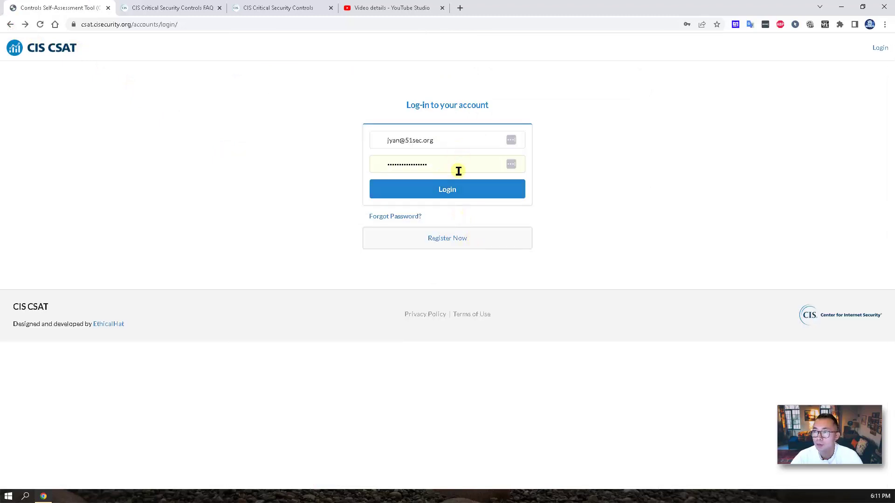
pyautogui.click(454, 192)
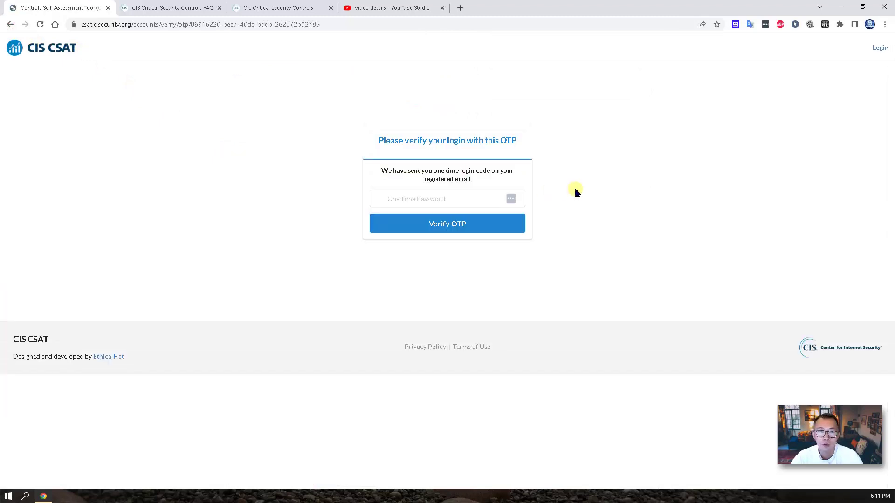
pyautogui.click(455, 197)
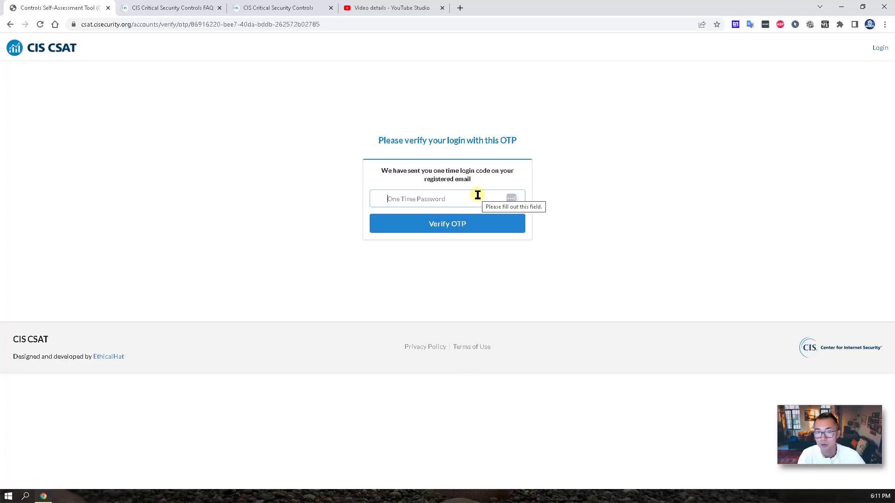
pyautogui.hotkey('ctrl', 'v')
pyautogui.press('Return')
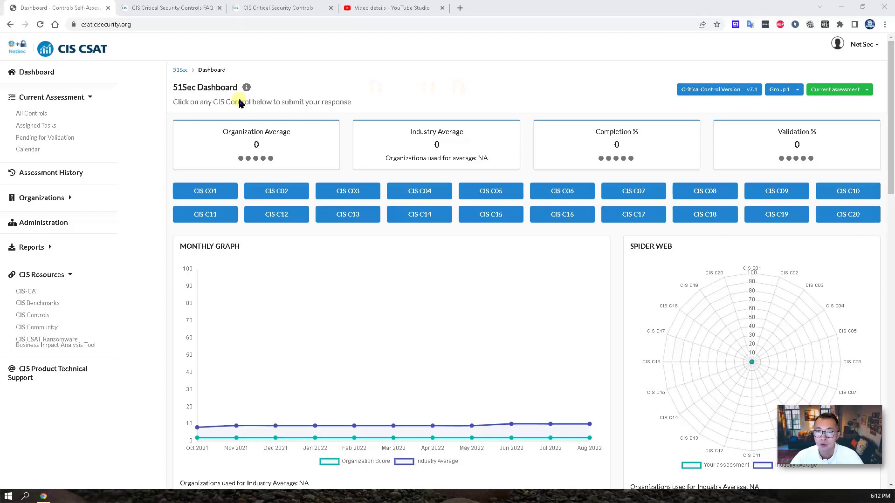
# Step: Open Administration to view the 51Sec organization and its single admin user
pyautogui.click(74, 222)
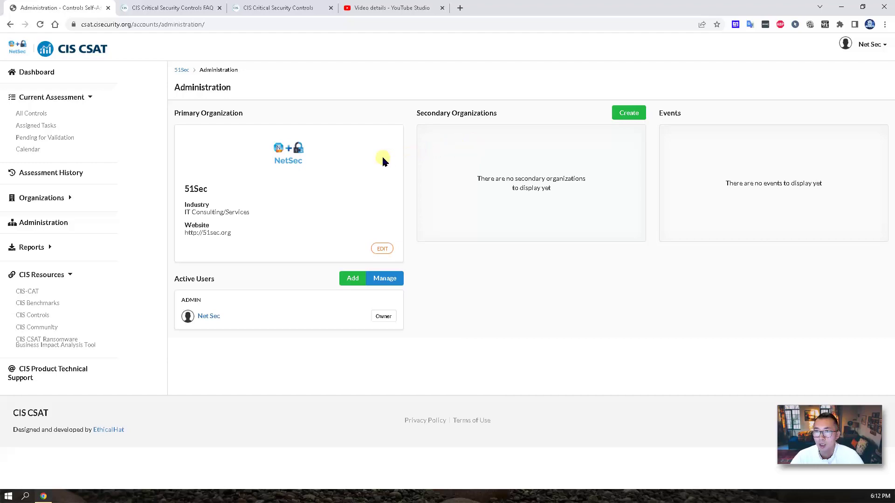
pyautogui.click(382, 248)
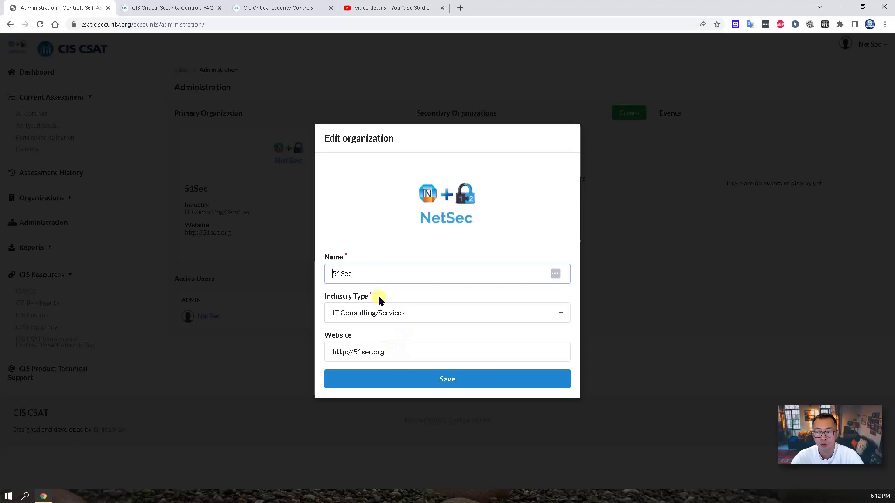
pyautogui.click(615, 191)
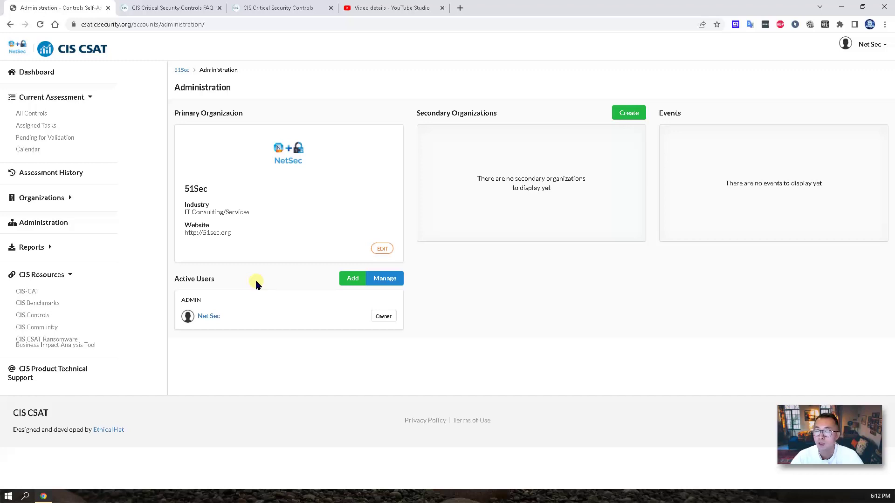
# Step: Return to the 51Sec dashboard and review the implementation group list, keeping Group 1
pyautogui.click(45, 73)
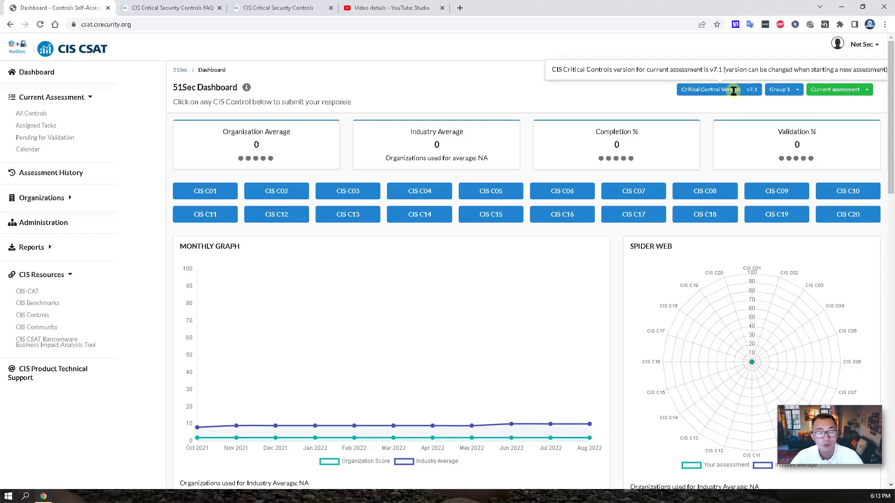
pyautogui.click(787, 96)
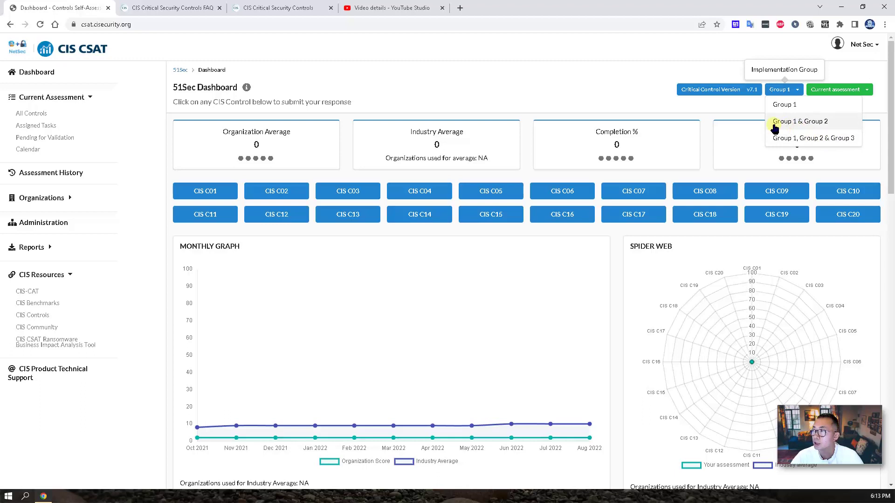
pyautogui.click(726, 107)
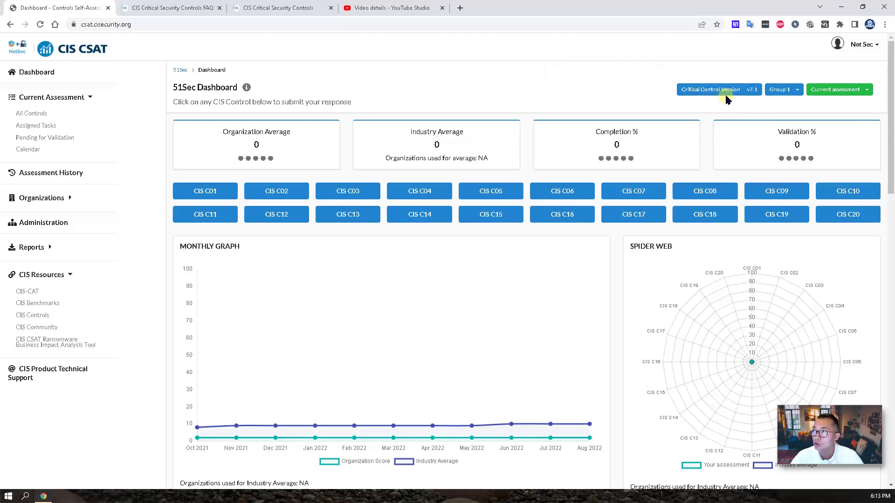
# Step: End the current assessment and start a new blank assessment
pyautogui.click(846, 95)
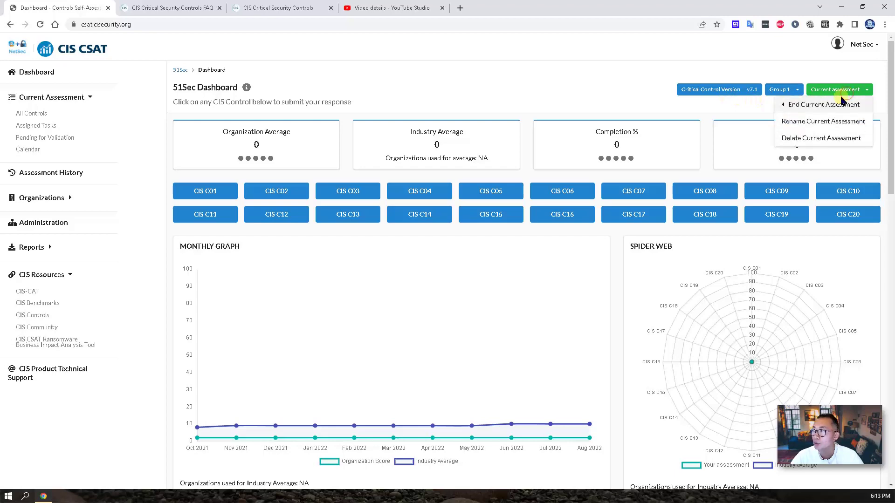
pyautogui.moveTo(825, 104)
pyautogui.click(721, 110)
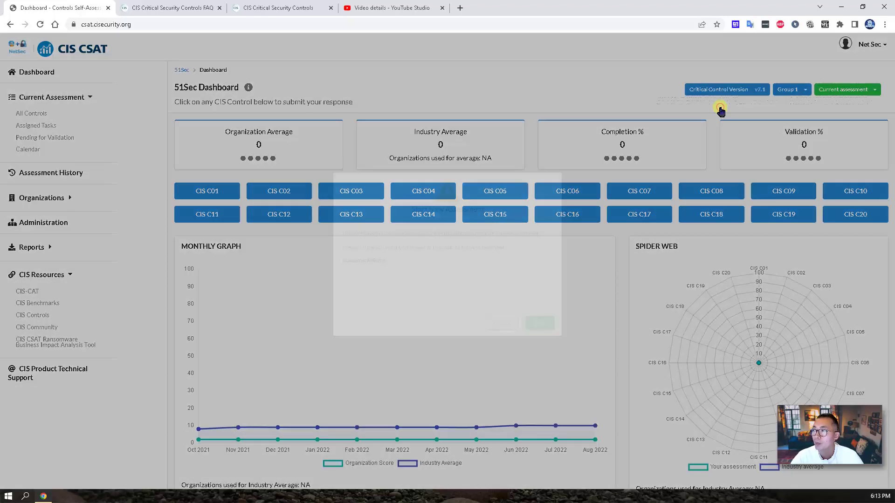
# Step: Name the assessment v8-1, choose Critical Control Version v8.0, and start it
pyautogui.click(360, 280)
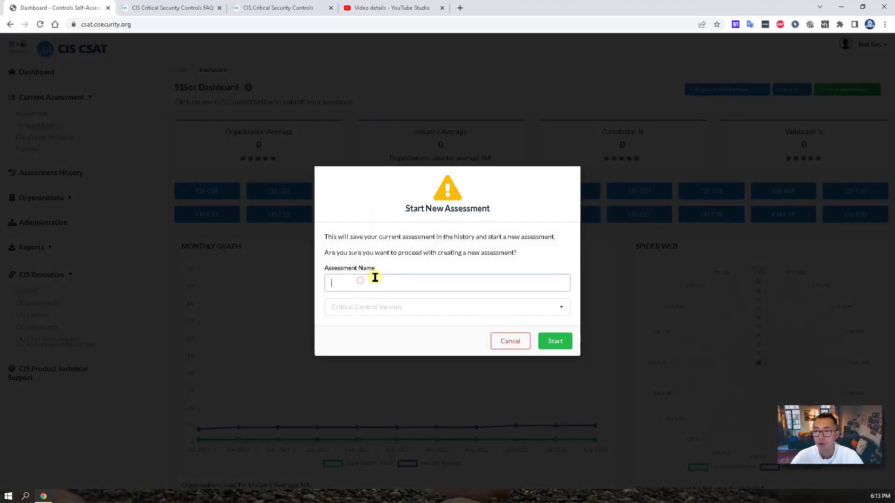
pyautogui.write('v8-1')
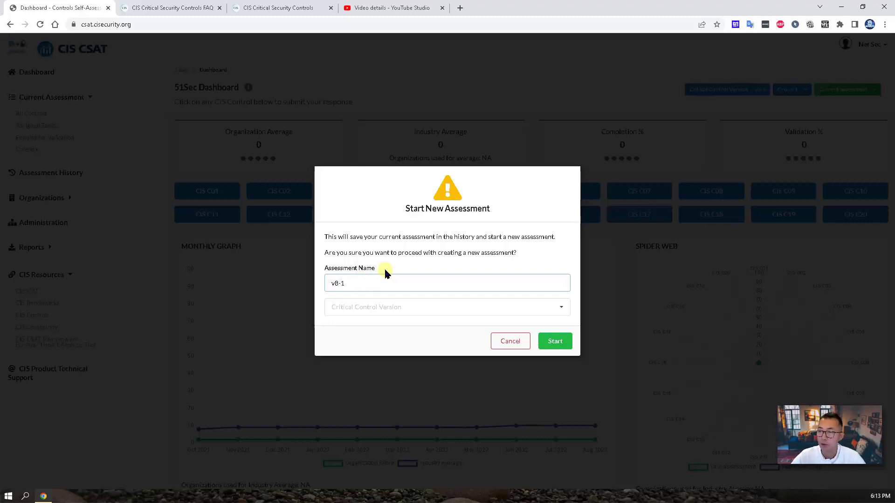
pyautogui.click(391, 310)
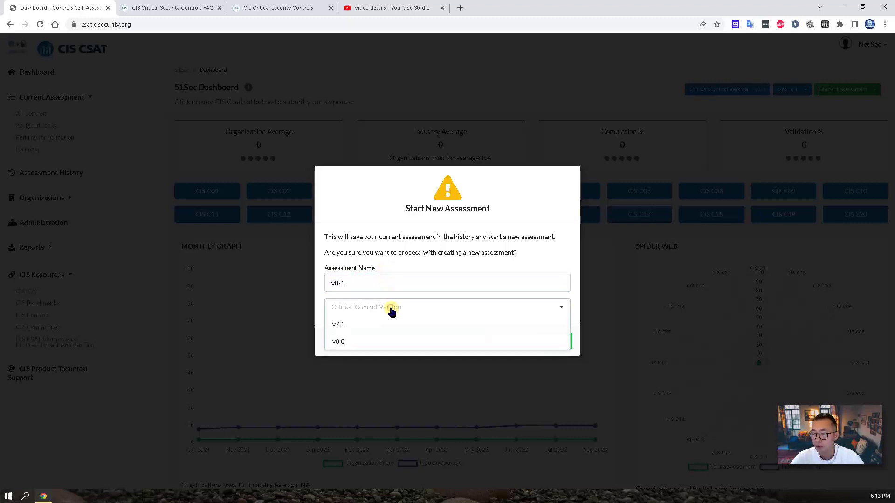
pyautogui.click(377, 343)
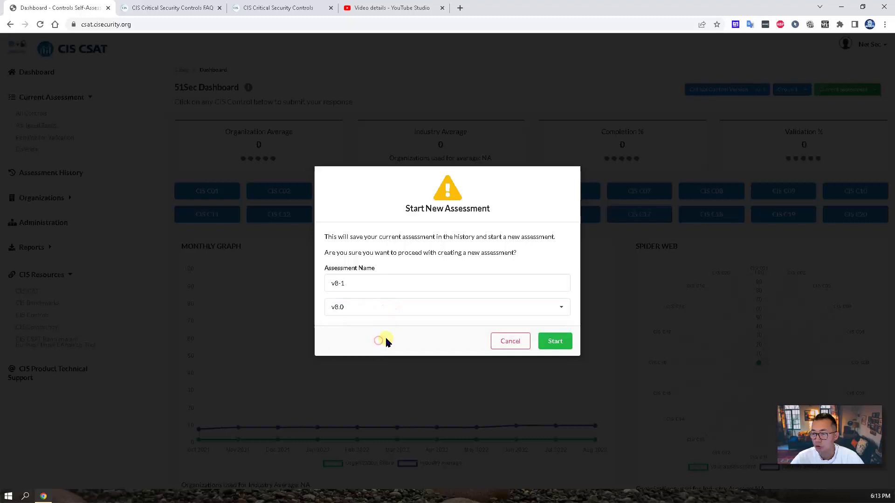
pyautogui.click(554, 344)
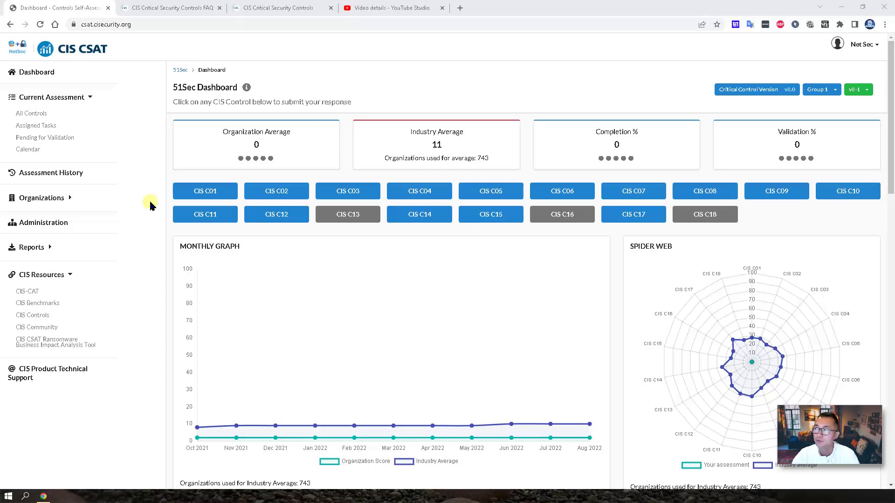
# Step: Select all v8-1 safeguards, 1.1 through 17.3, on the All Controls page
pyautogui.click(45, 115)
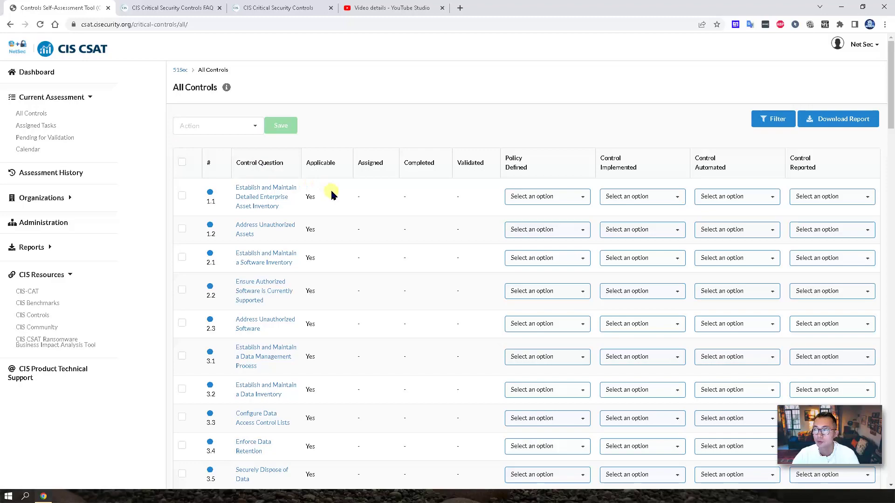
pyautogui.moveTo(892, 122); pyautogui.dragTo(892, 93)
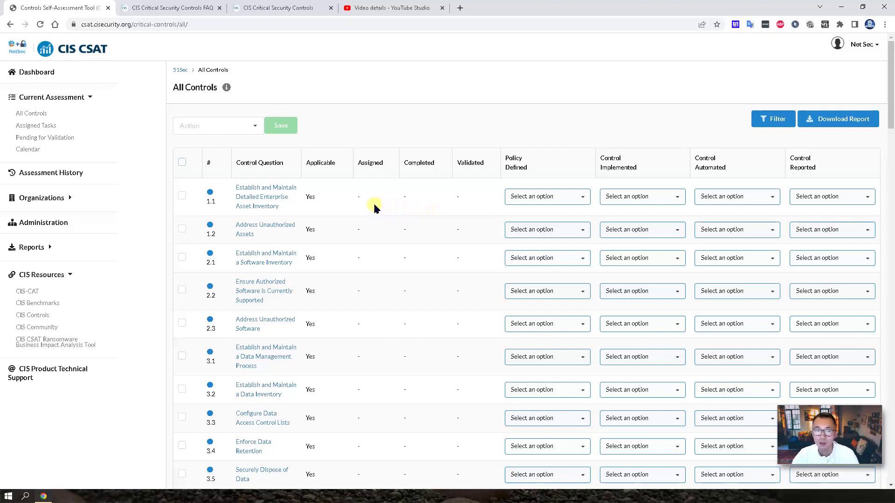
pyautogui.click(182, 162)
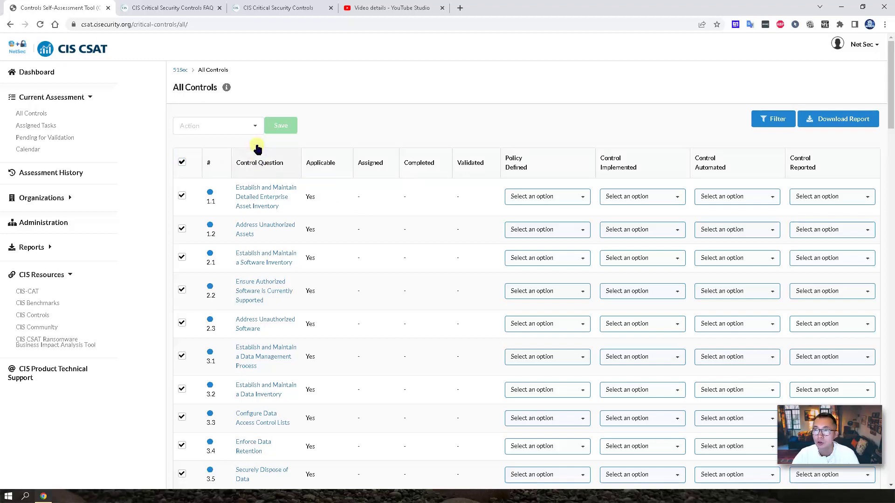
# Step: Assign the selected controls to the admin user with a due date of 30 September 2022
pyautogui.click(254, 129)
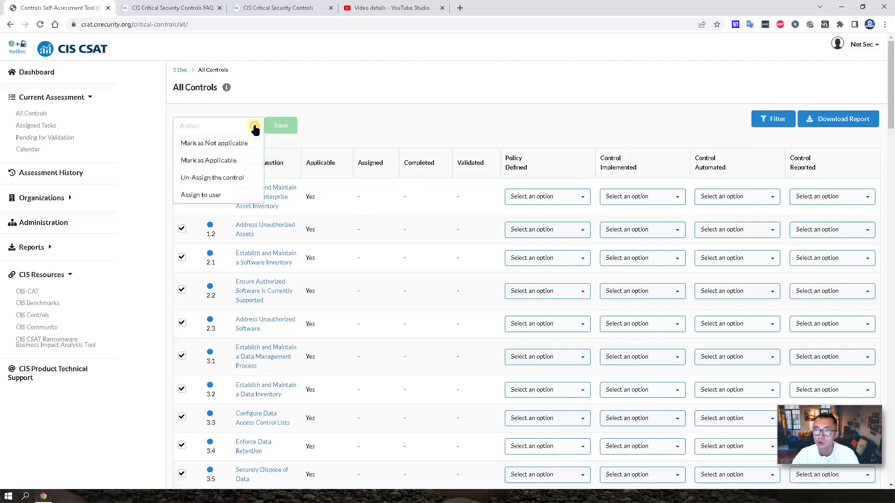
pyautogui.click(224, 195)
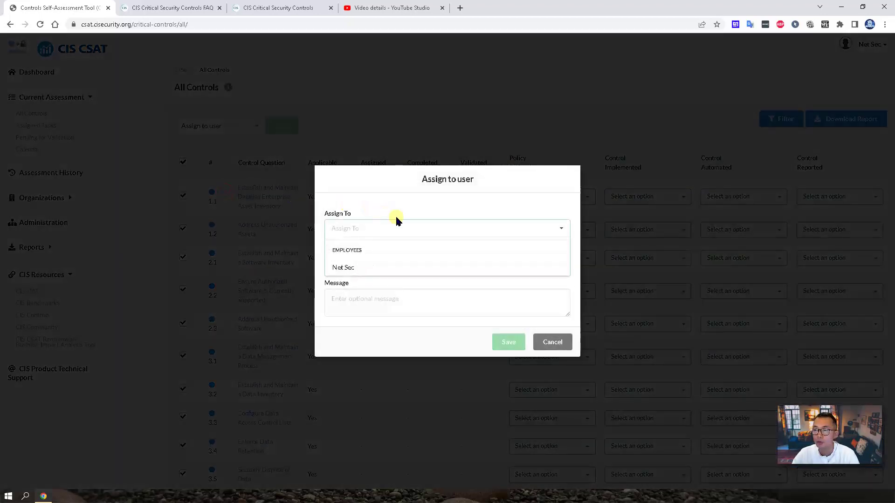
pyautogui.click(407, 265)
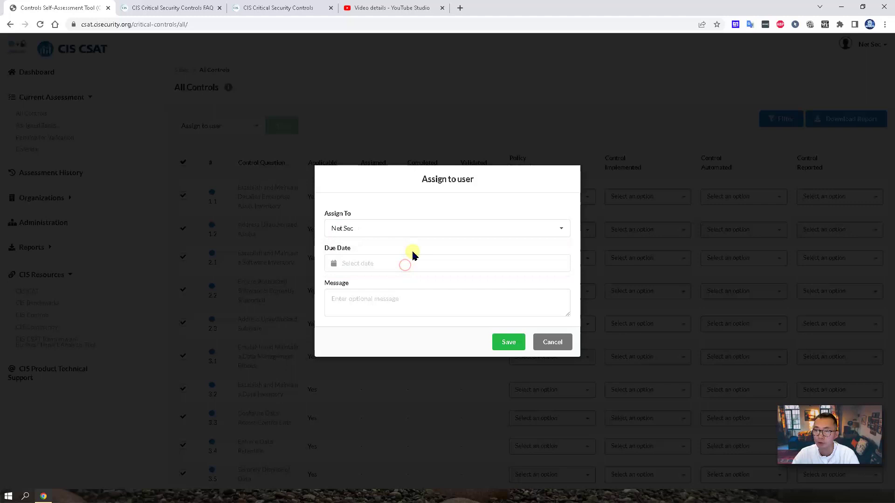
pyautogui.click(410, 263)
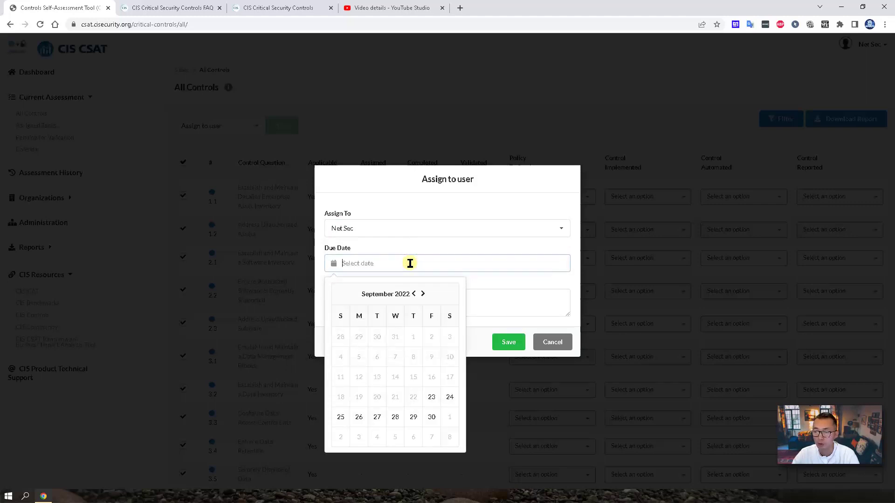
pyautogui.click(430, 416)
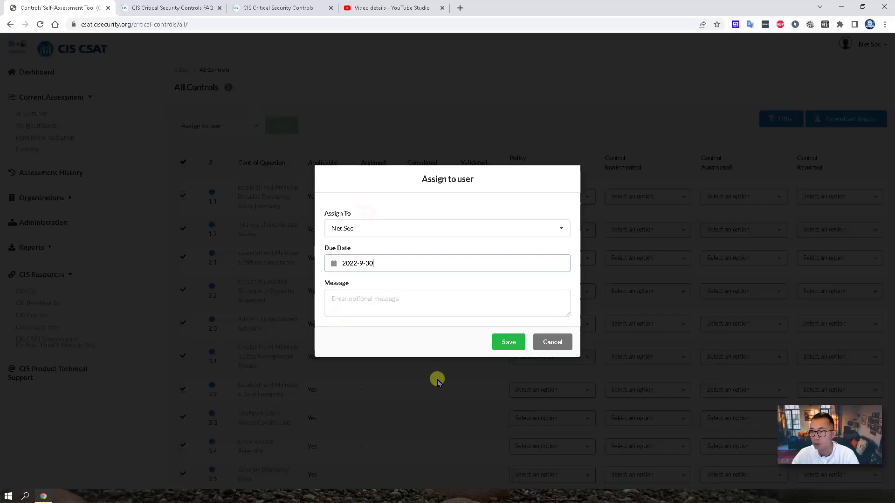
pyautogui.click(502, 343)
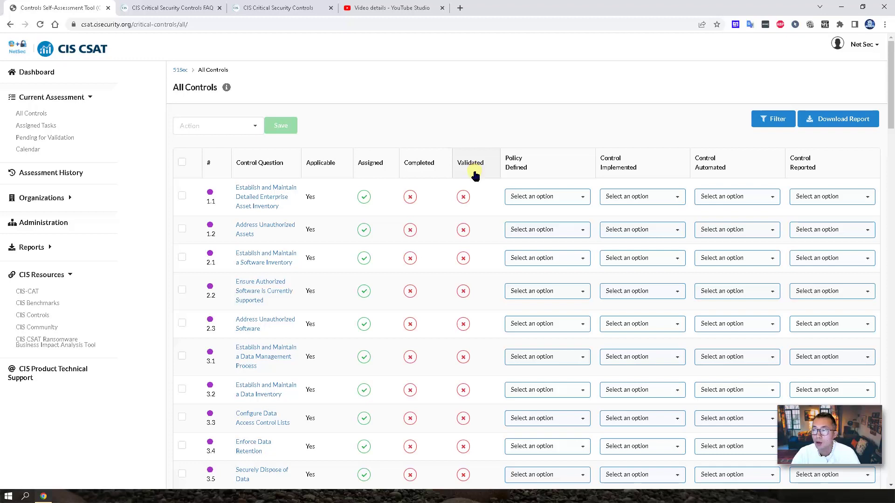
# Step: Answer control 1.1 as Written Policy and Implemented, Automated and Reported on Most Systems
pyautogui.click(560, 200)
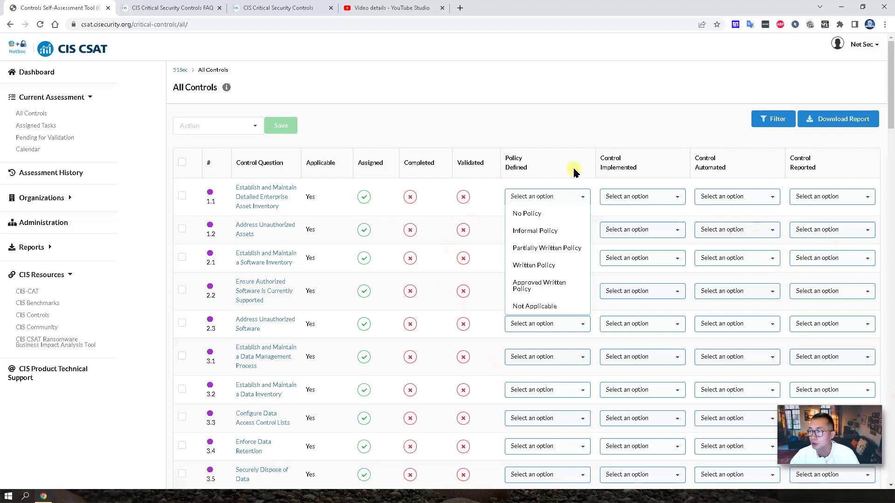
pyautogui.click(552, 264)
pyautogui.click(652, 205)
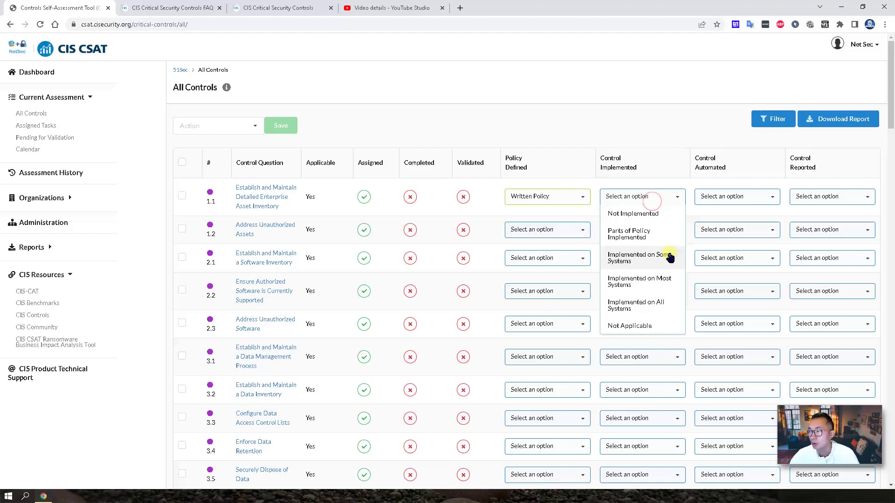
pyautogui.click(670, 279)
pyautogui.click(748, 201)
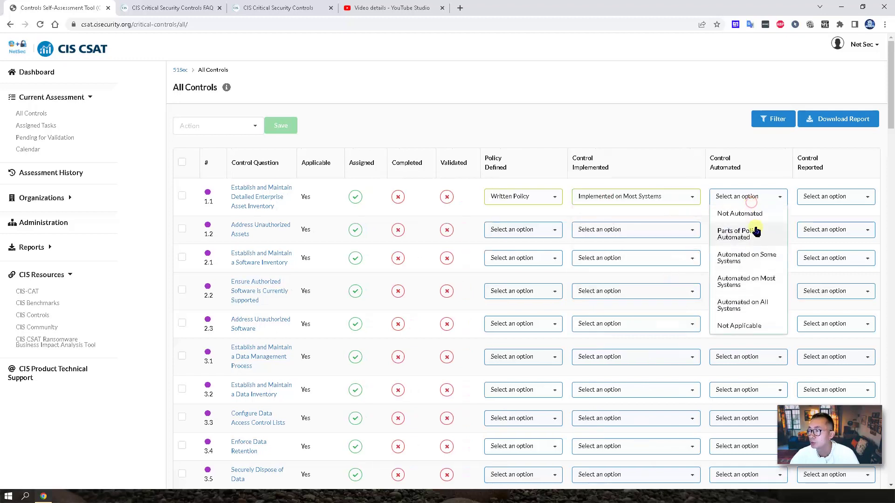
pyautogui.click(754, 278)
pyautogui.click(839, 197)
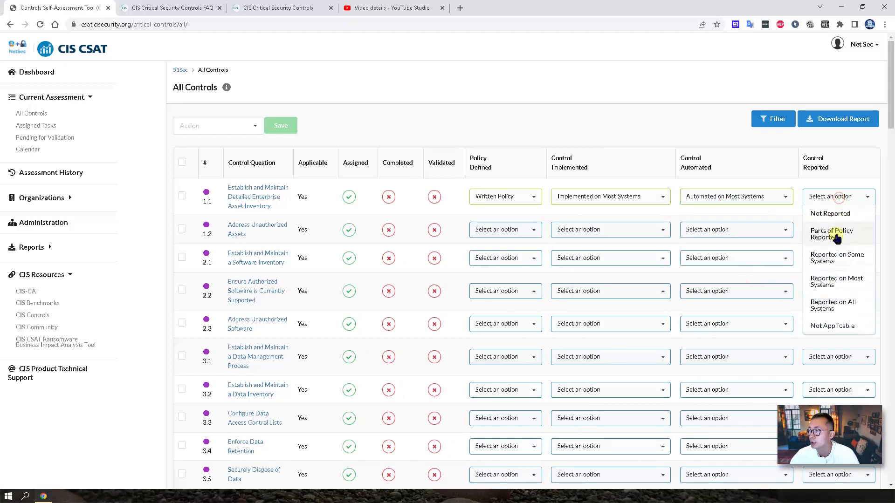
pyautogui.click(834, 279)
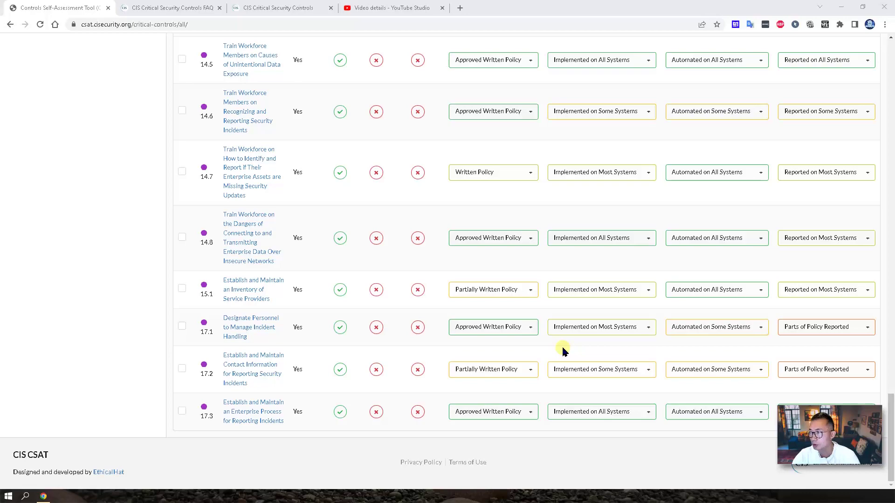
pyautogui.moveTo(891, 394); pyautogui.dragTo(891, 53)
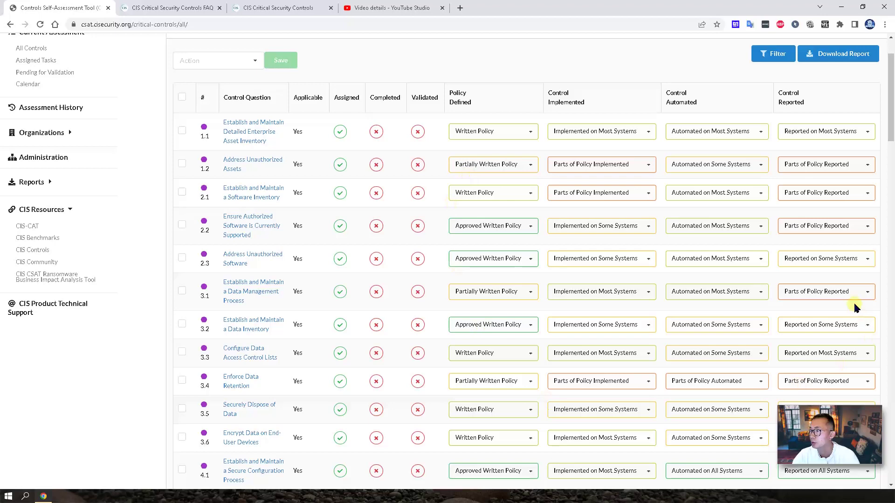
# Step: Open sub-control 1.1's detail page and complete it, confirming despite no evidence documents
pyautogui.click(264, 146)
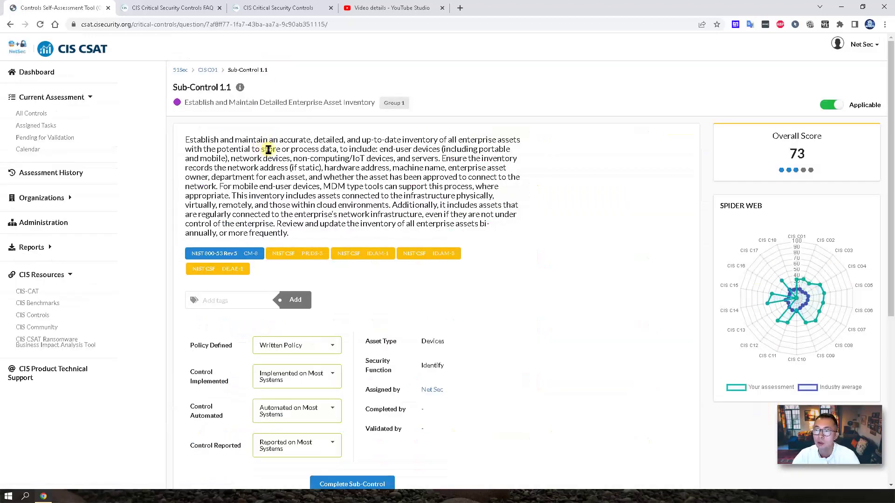
pyautogui.scroll(-1, 482, 328)
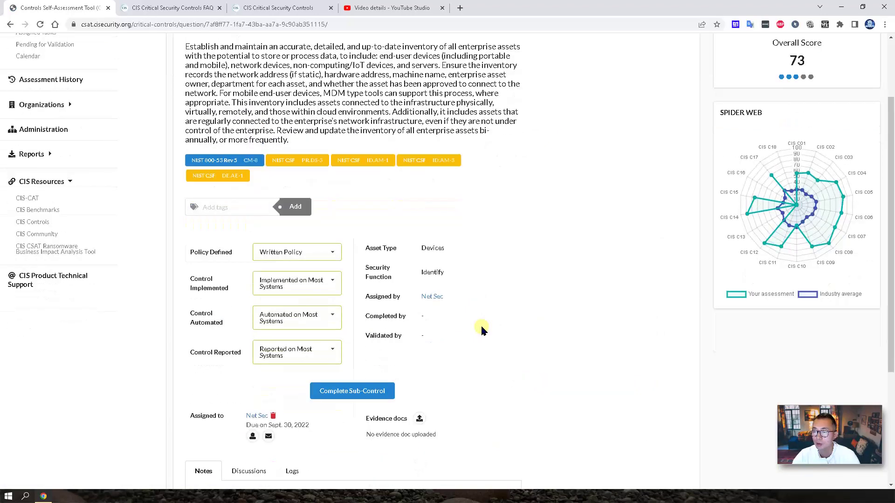
pyautogui.scroll(-1, 482, 328)
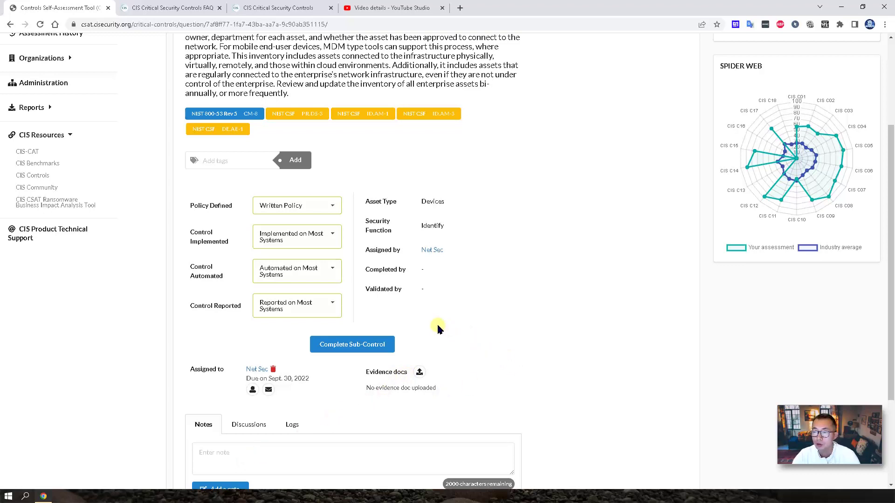
pyautogui.click(367, 345)
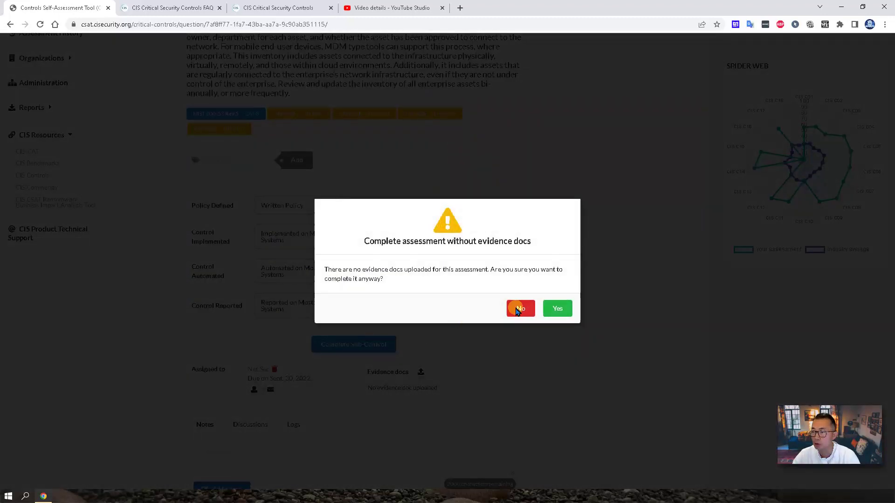
pyautogui.click(556, 312)
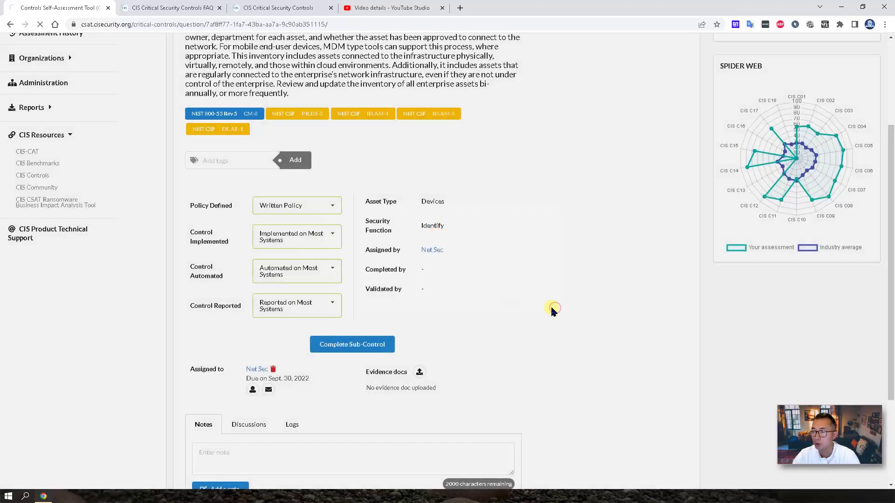
pyautogui.scroll(3, 541, 283)
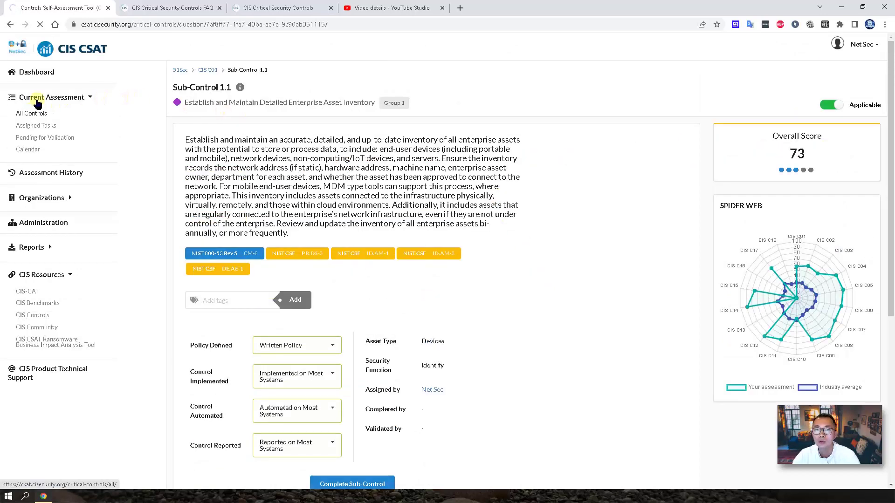
# Step: Return to the 51Sec dashboard, now showing an Organization Average of 73
pyautogui.click(44, 74)
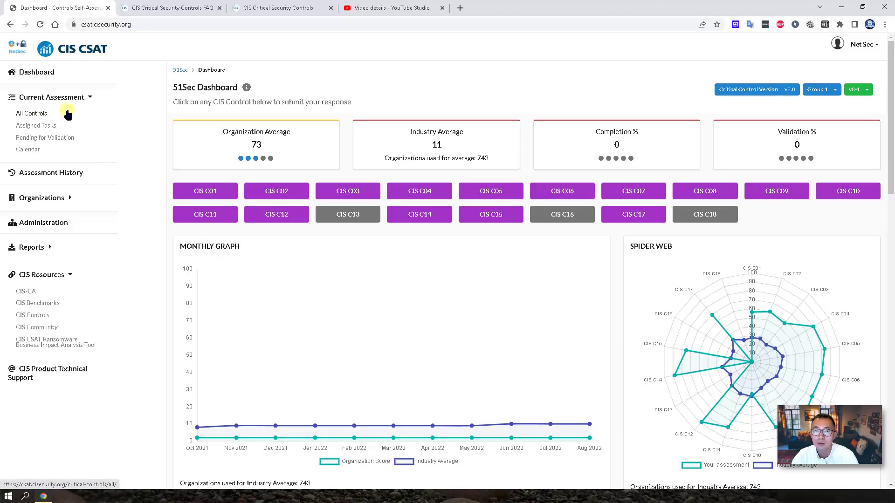
# Step: Check Assigned Tasks and Pending for Validation, then open sub-control 1.2, Address Unauthorized Assets
pyautogui.click(42, 125)
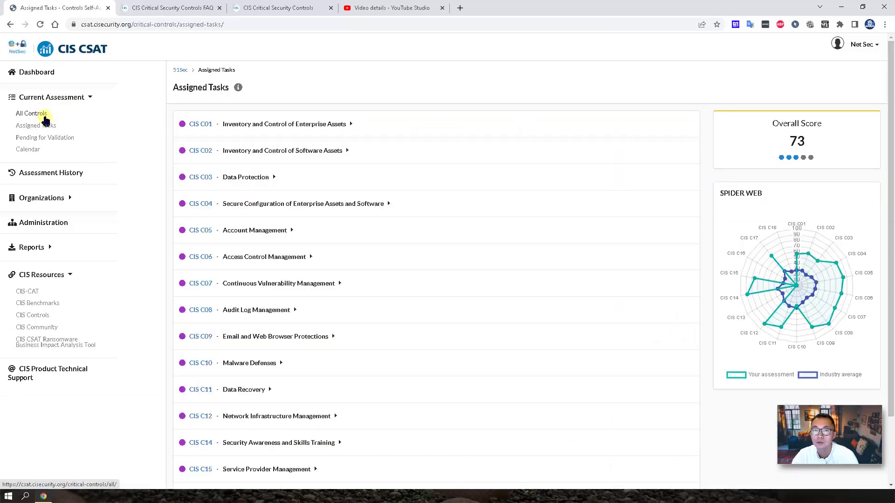
pyautogui.click(44, 137)
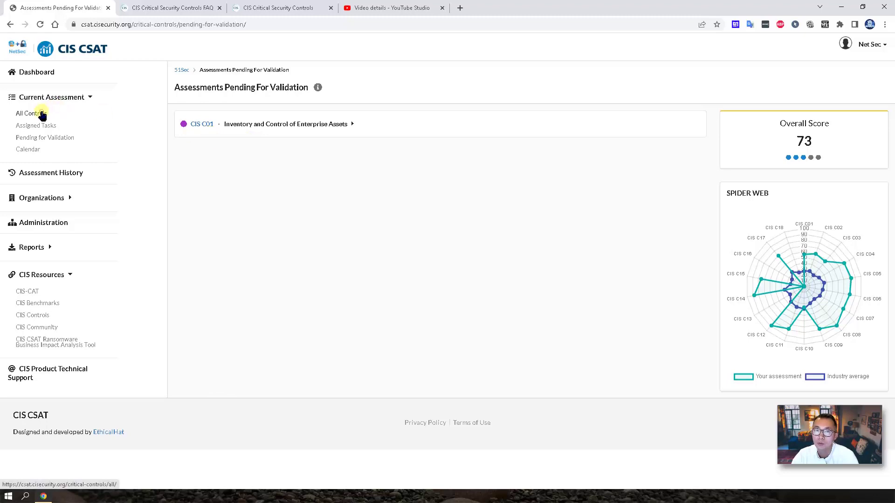
pyautogui.click(41, 114)
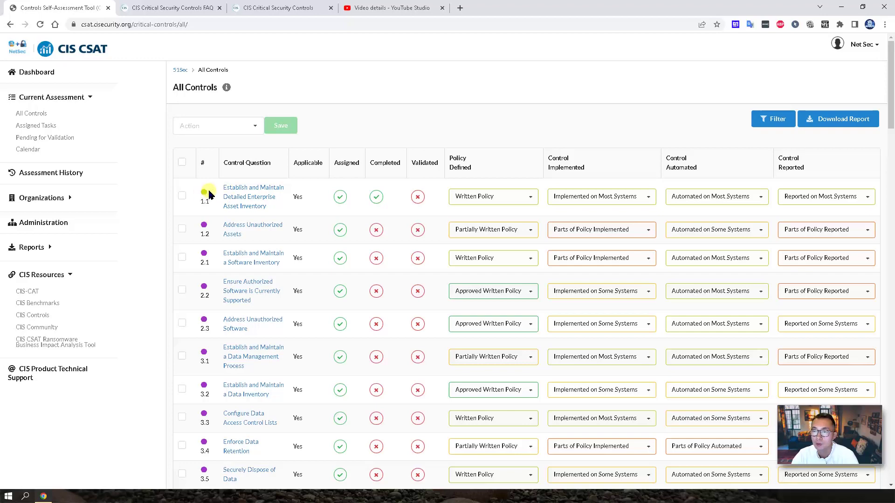
pyautogui.click(255, 230)
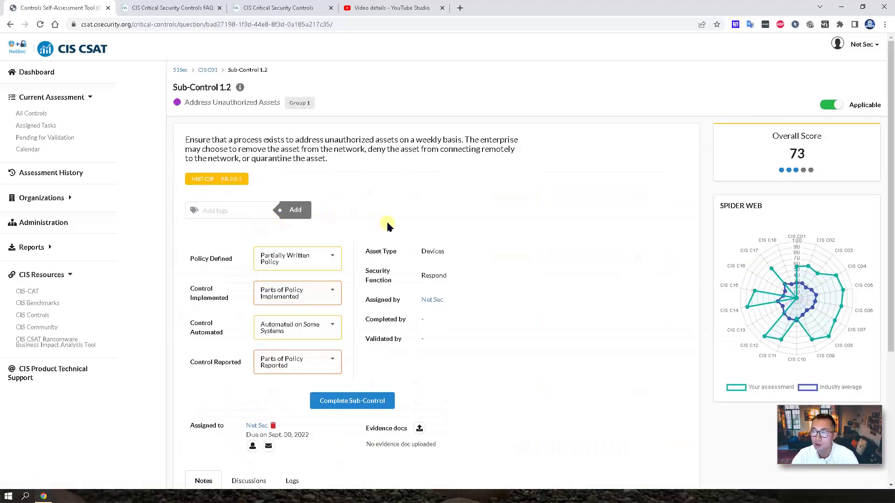
# Step: Complete sub-control 1.2 without evidence, recheck it, then view pending validations listing CIS C01
pyautogui.click(366, 400)
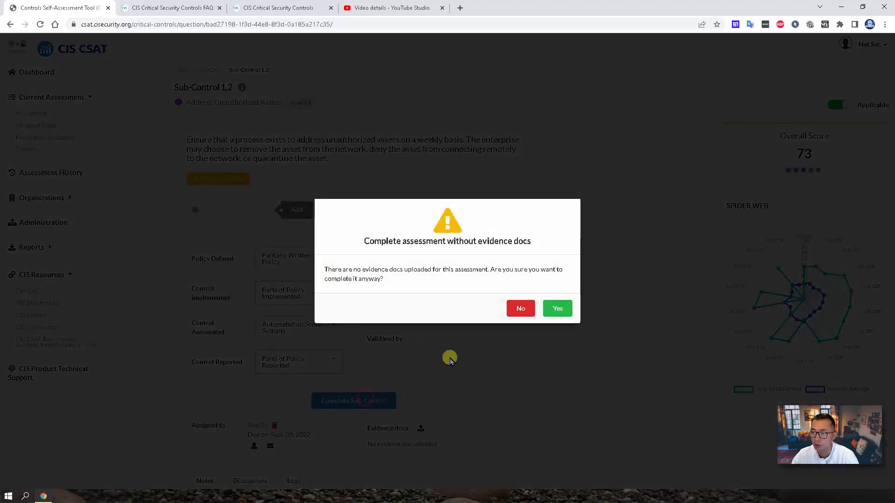
pyautogui.click(562, 312)
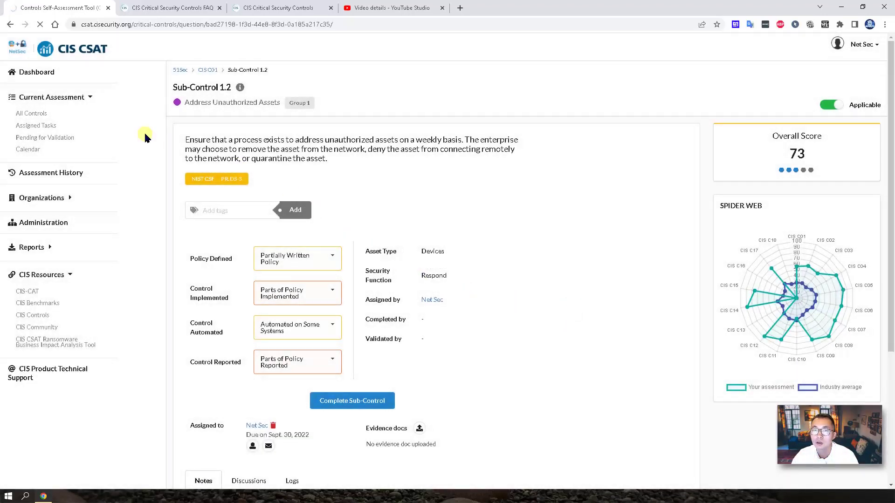
pyautogui.click(43, 115)
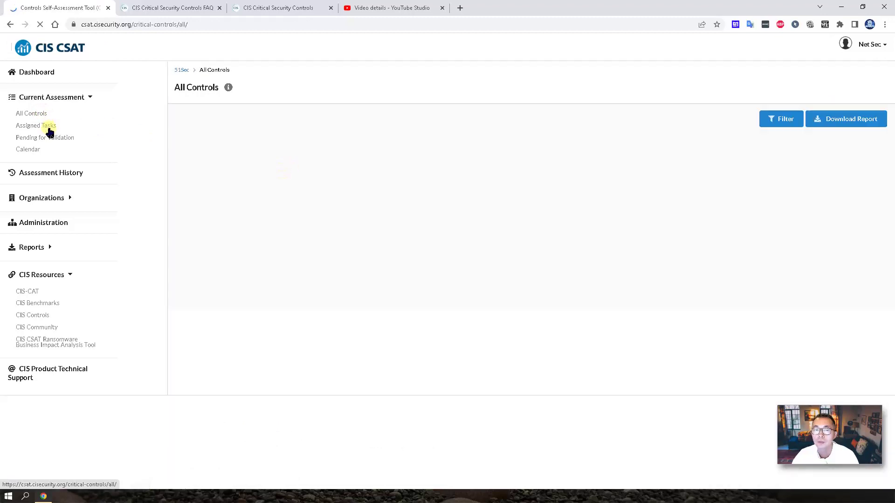
pyautogui.moveTo(380, 230)
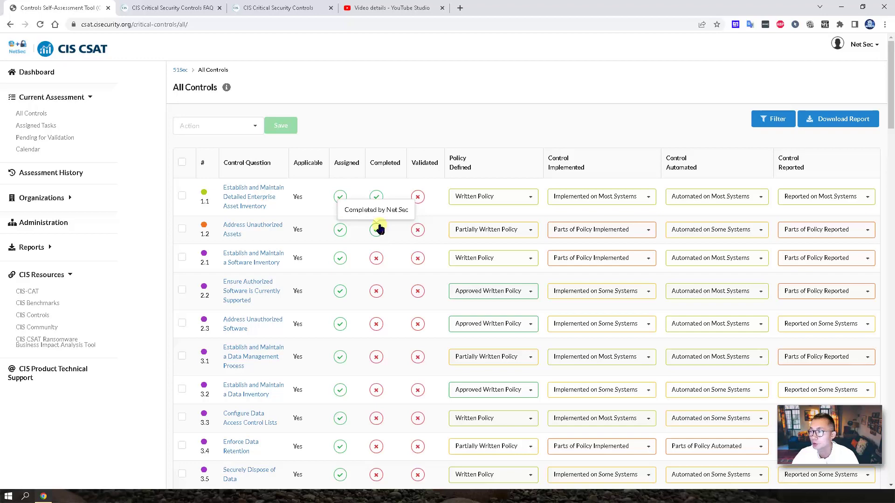
pyautogui.click(239, 225)
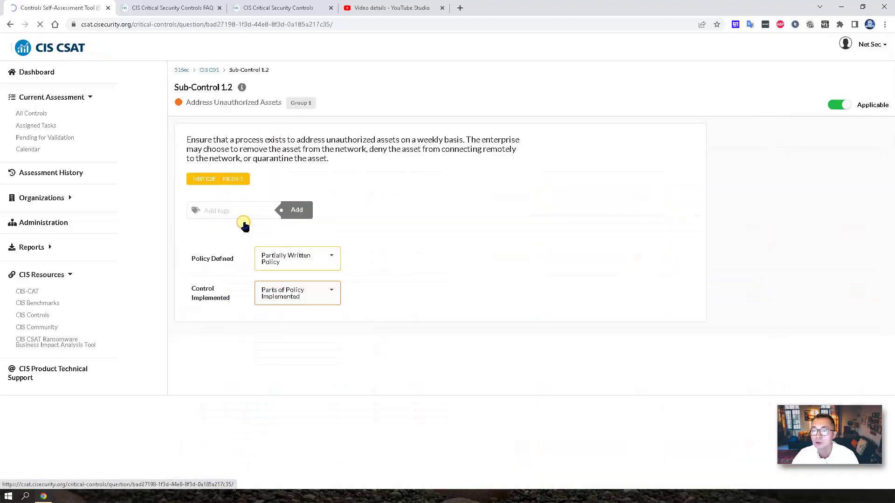
pyautogui.scroll(-2, 410, 271)
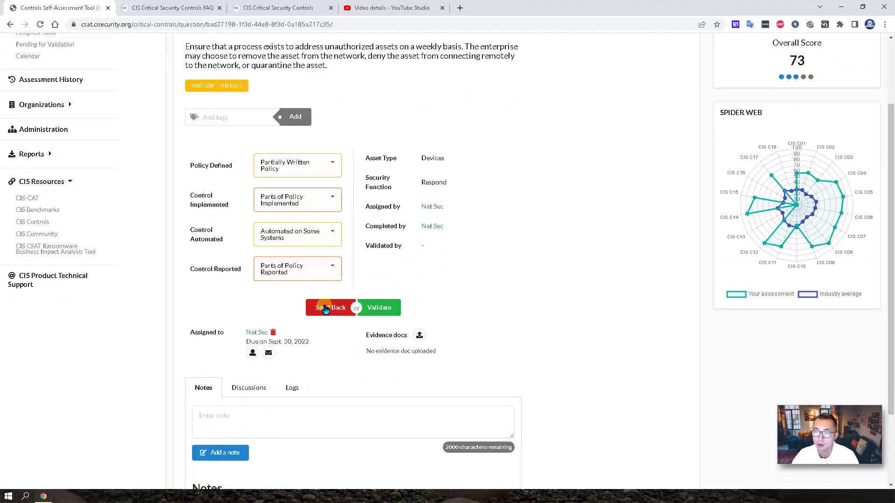
pyautogui.scroll(2, 325, 309)
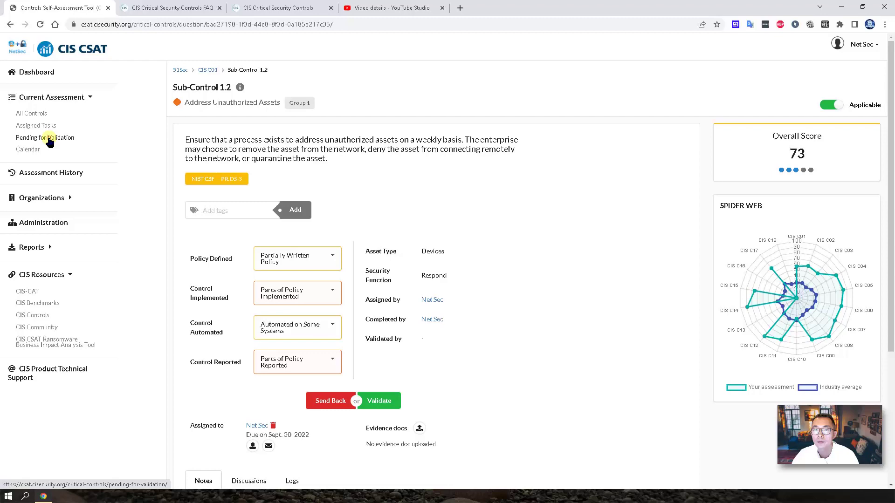
pyautogui.click(48, 138)
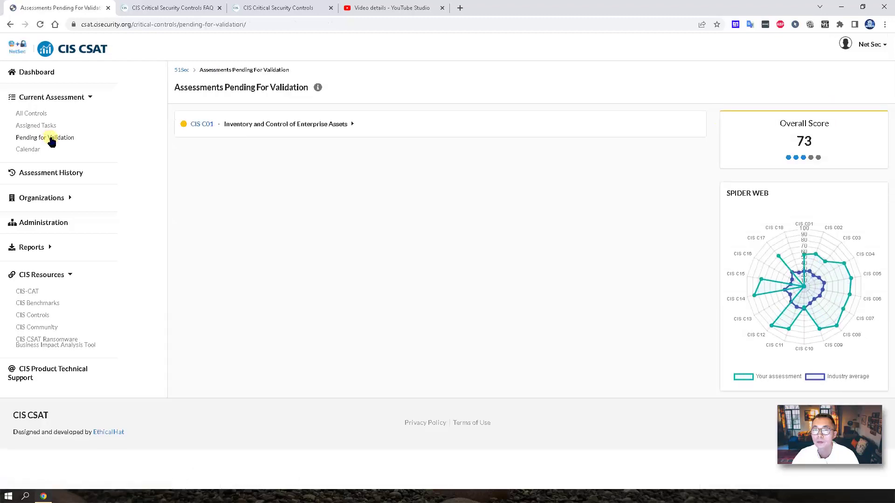
# Step: Export Board Level Slides from the CIS C02 dashboard and open 'CSAT Presentation - 51Sec.pptx'
pyautogui.click(49, 127)
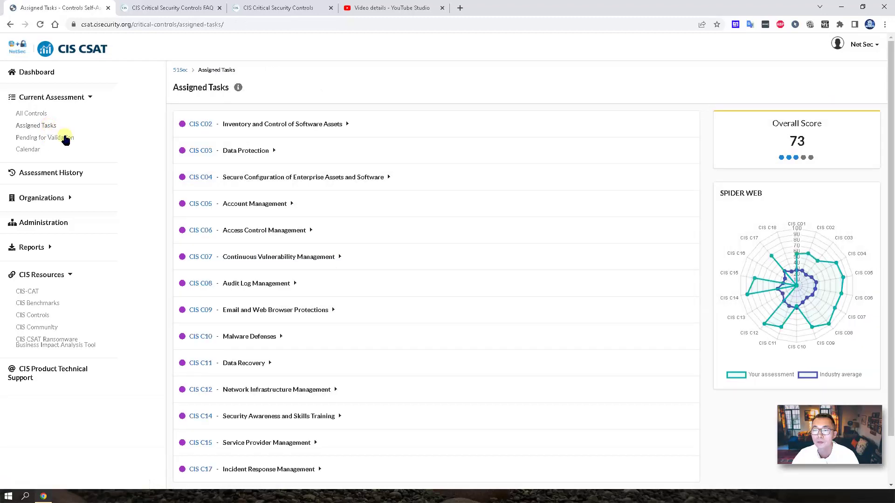
pyautogui.click(201, 124)
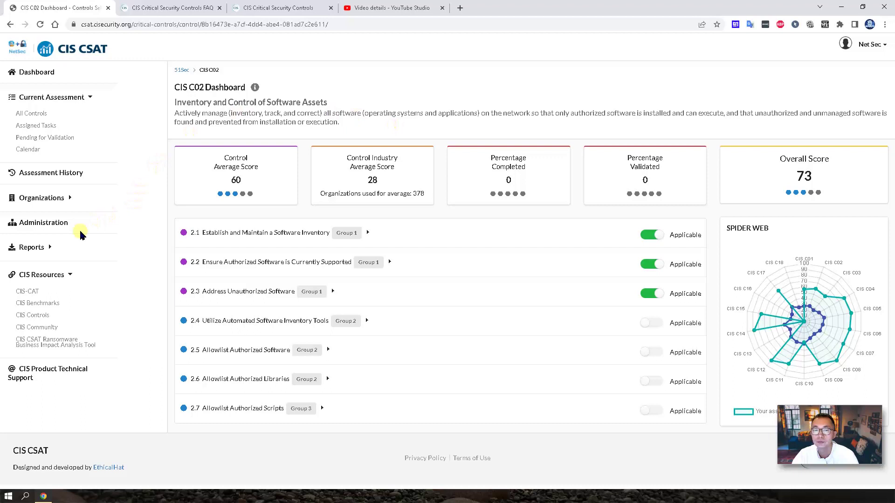
pyautogui.click(23, 247)
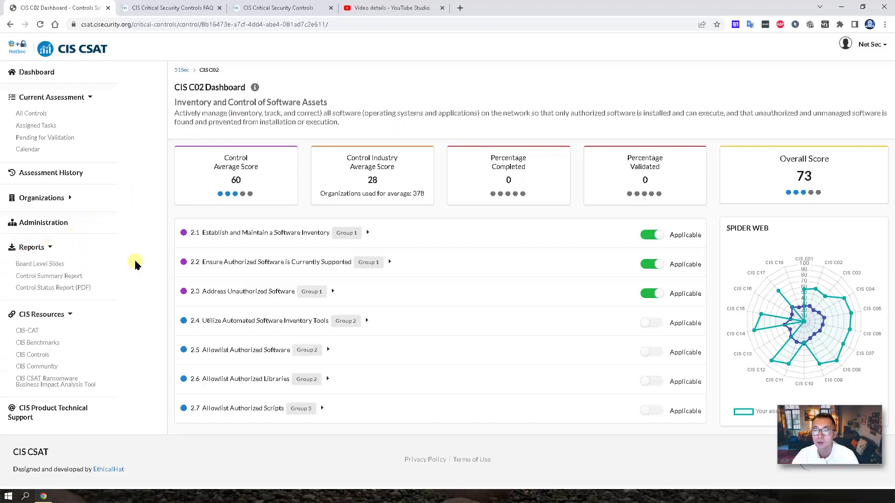
pyautogui.click(56, 263)
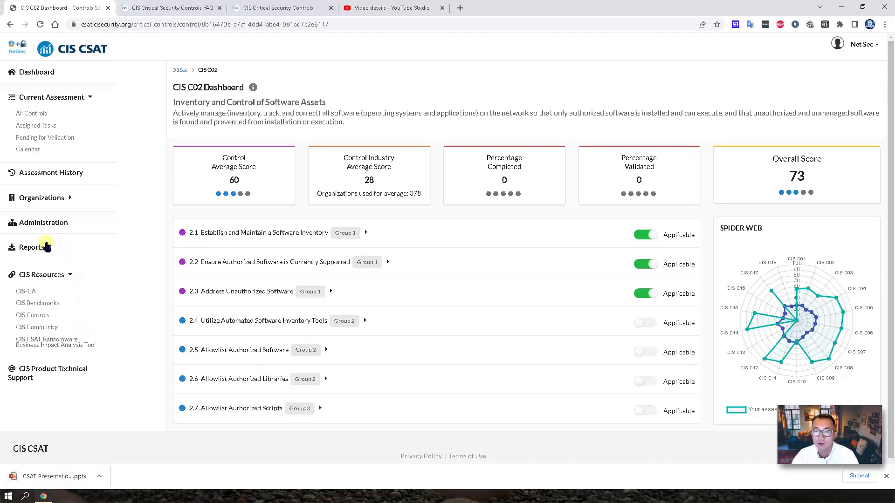
pyautogui.click(63, 476)
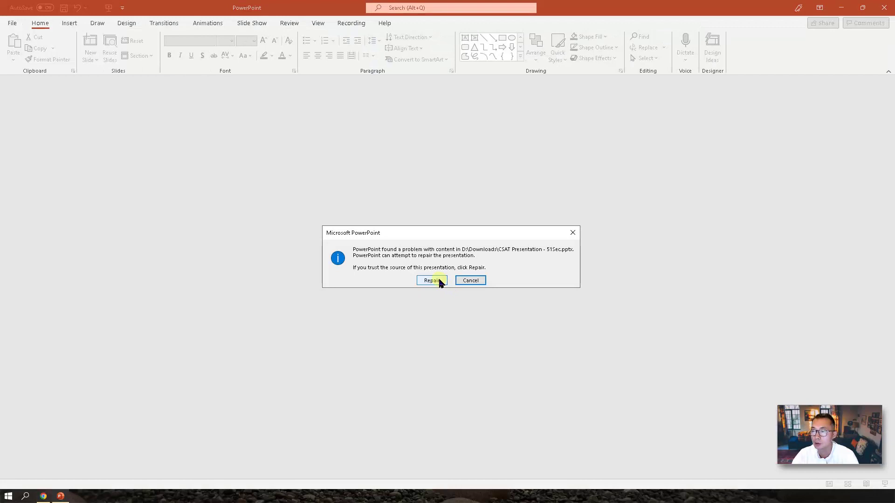
# Step: Repair the deck, review slides 1–9 through Heat Map to Spider Web, then minimize PowerPoint
pyautogui.click(432, 280)
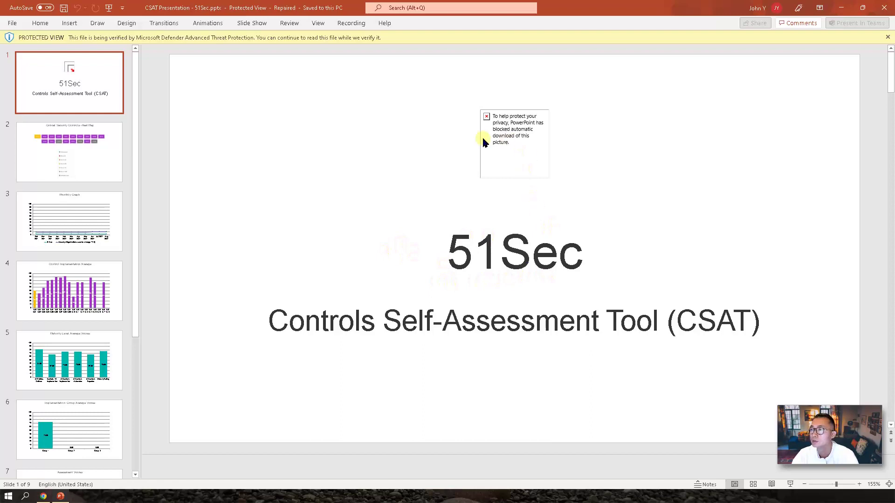
pyautogui.click(890, 230)
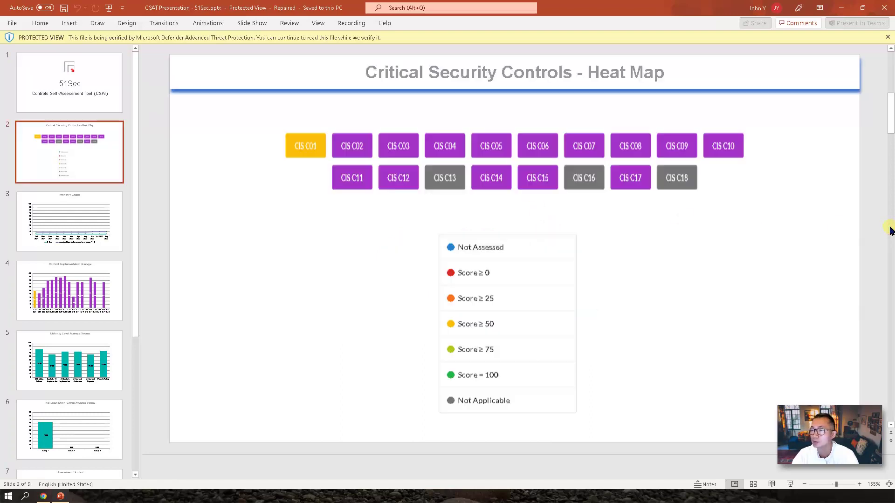
pyautogui.click(890, 230)
pyautogui.click(890, 230)
pyautogui.click(890, 236)
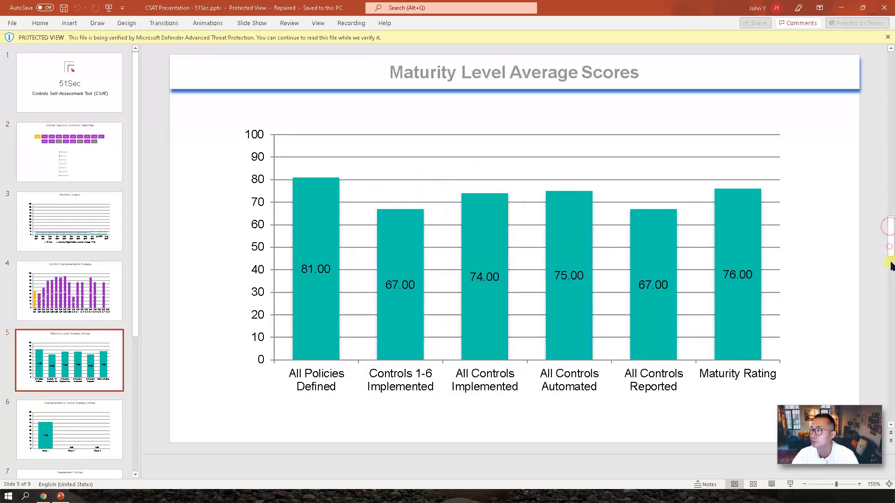
pyautogui.click(890, 240)
pyautogui.click(890, 306)
pyautogui.click(891, 331)
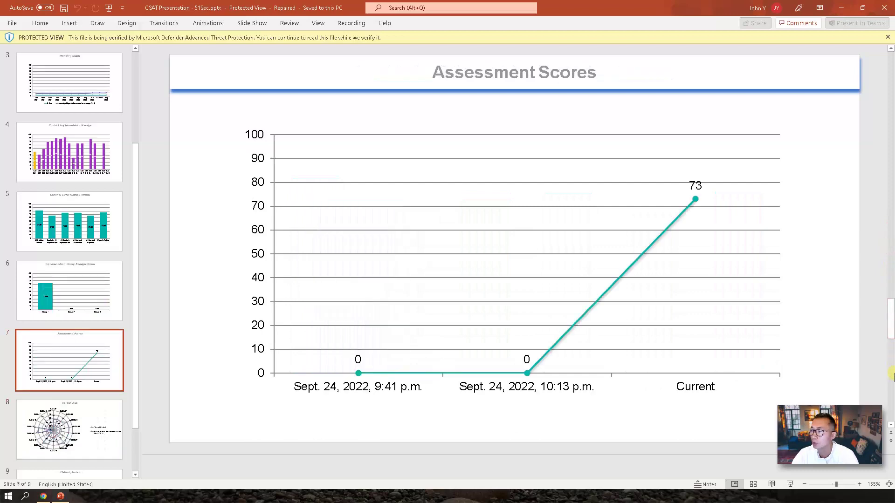
pyautogui.click(891, 374)
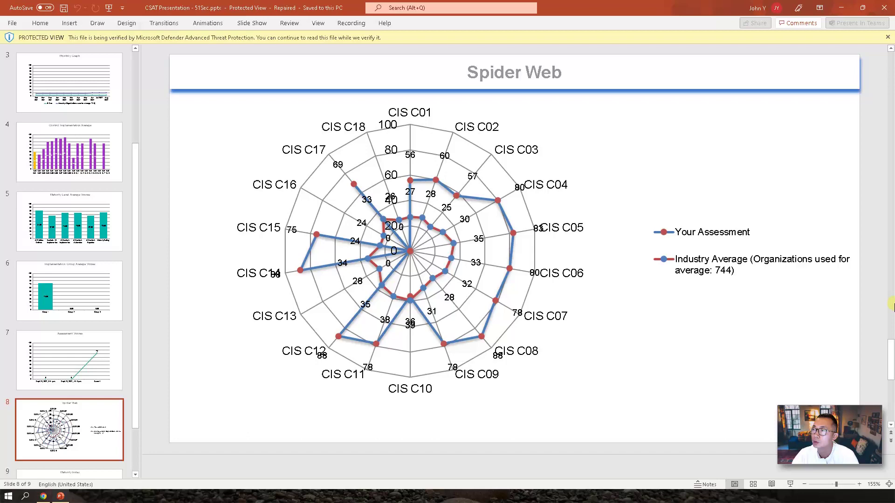
pyautogui.moveTo(889, 366); pyautogui.dragTo(891, 411)
pyautogui.scroll(-1, 891, 411)
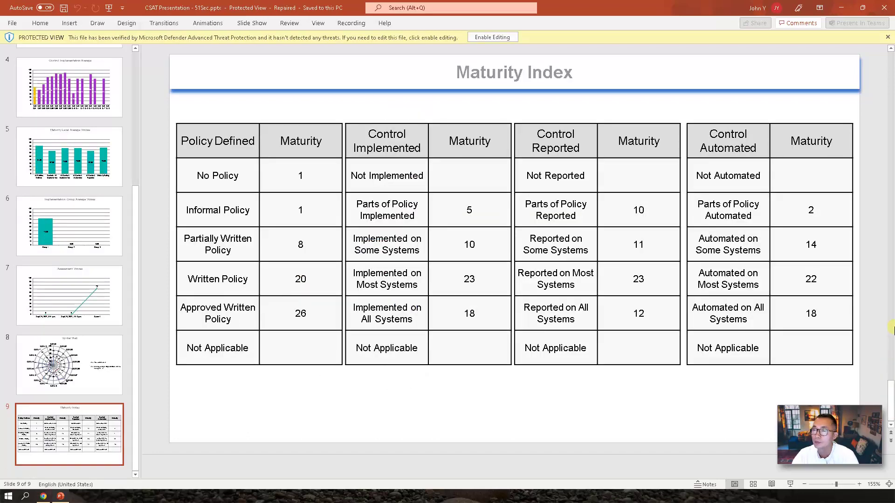
pyautogui.click(838, 9)
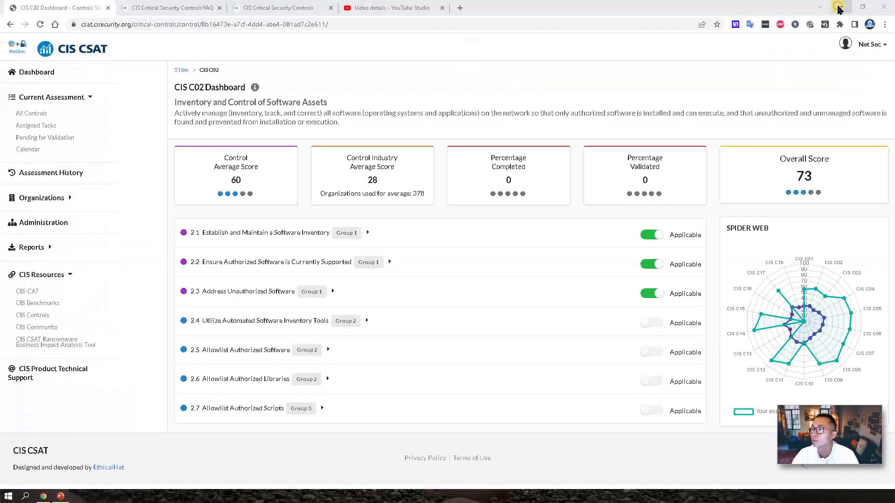
# Step: Export the Control Summary Report and Control Status Report PDF, then open the PDF
pyautogui.click(50, 248)
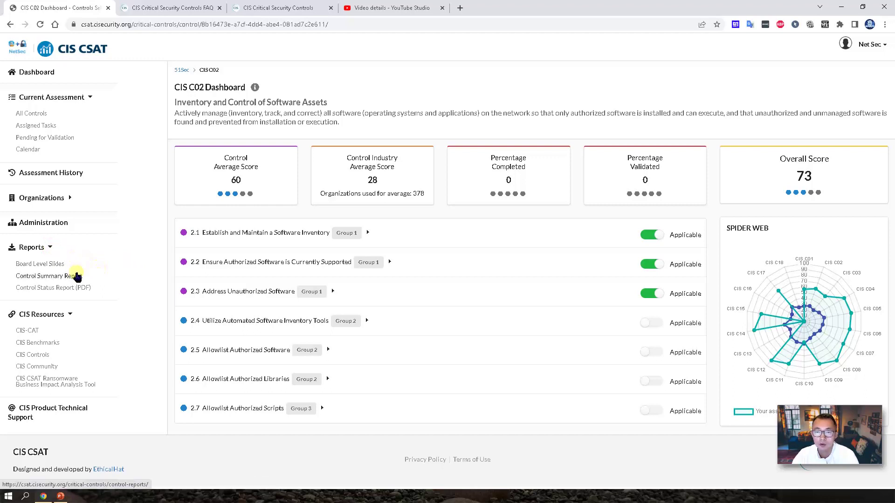
pyautogui.click(77, 276)
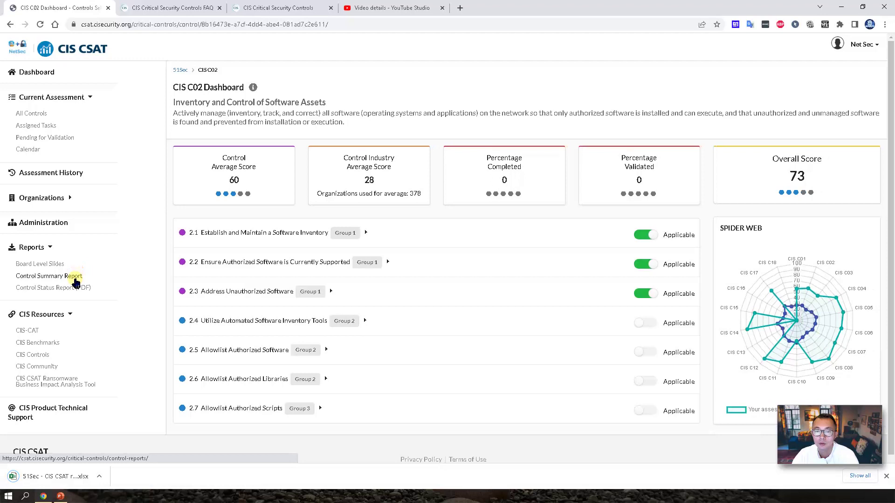
pyautogui.click(48, 287)
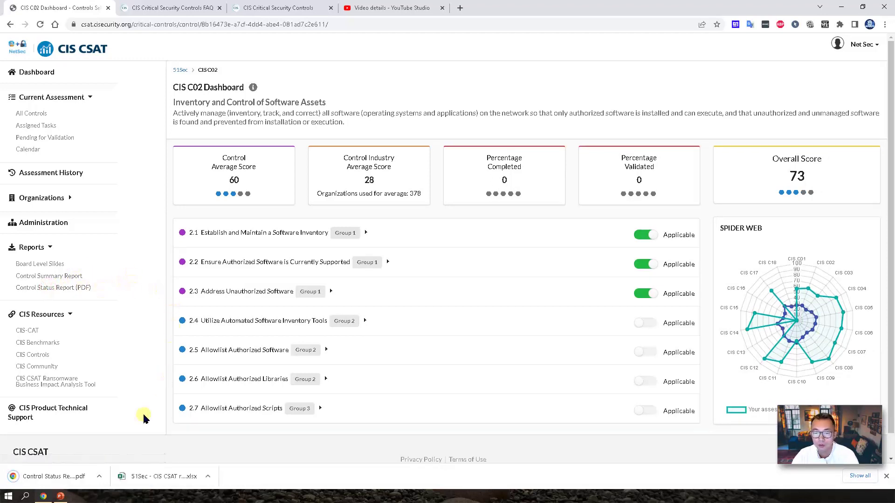
pyautogui.click(70, 475)
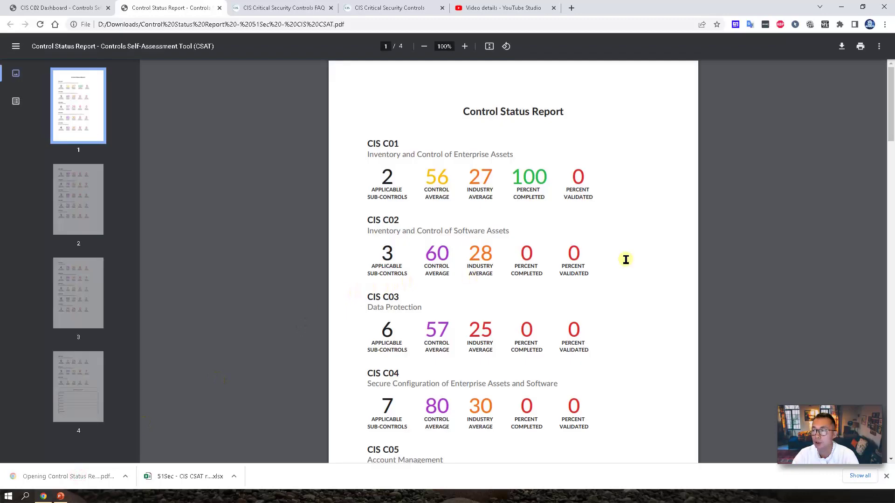
# Step: Page through the Control Status Report PDF to its last page, page 4
pyautogui.click(888, 331)
pyautogui.click(889, 333)
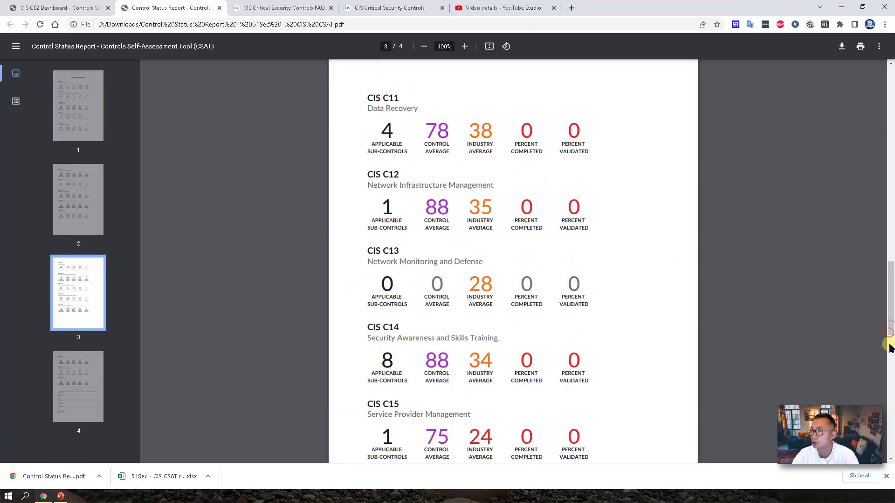
pyautogui.click(890, 347)
# Step: Open the downloaded '51Sec - CIS CSAT report (1).xlsx' summary in Excel and reposition its window
pyautogui.click(836, 7)
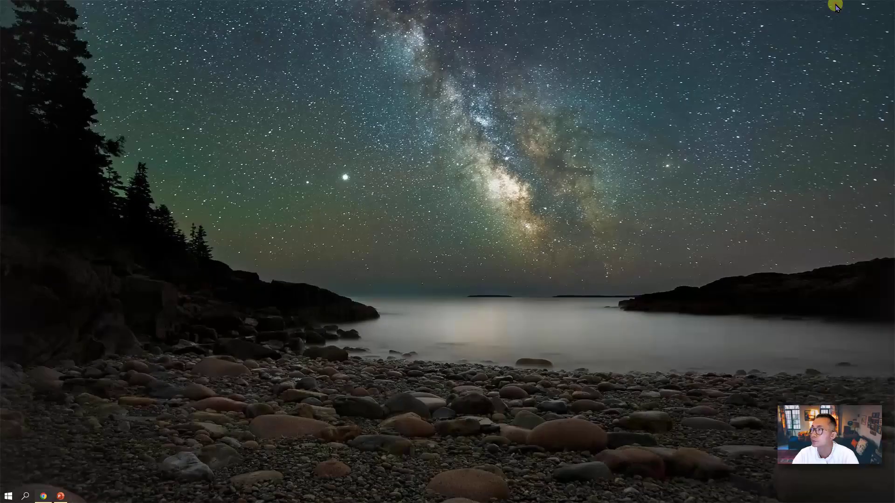
pyautogui.click(42, 495)
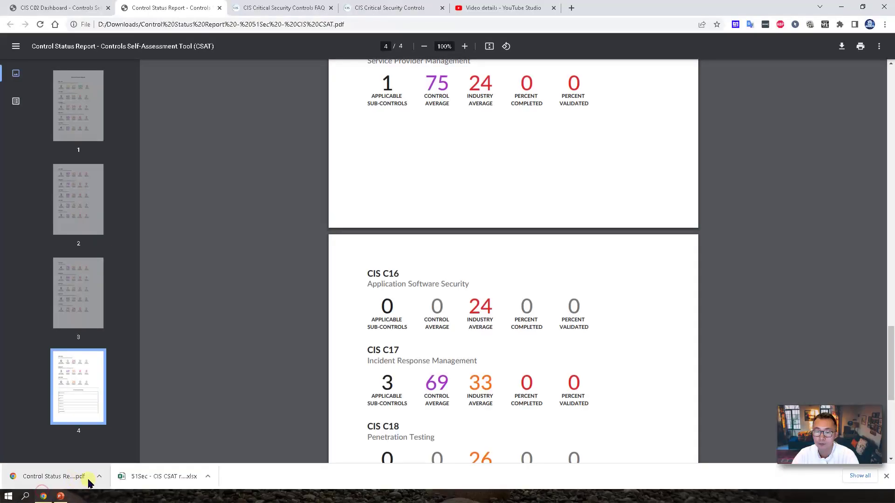
pyautogui.click(149, 478)
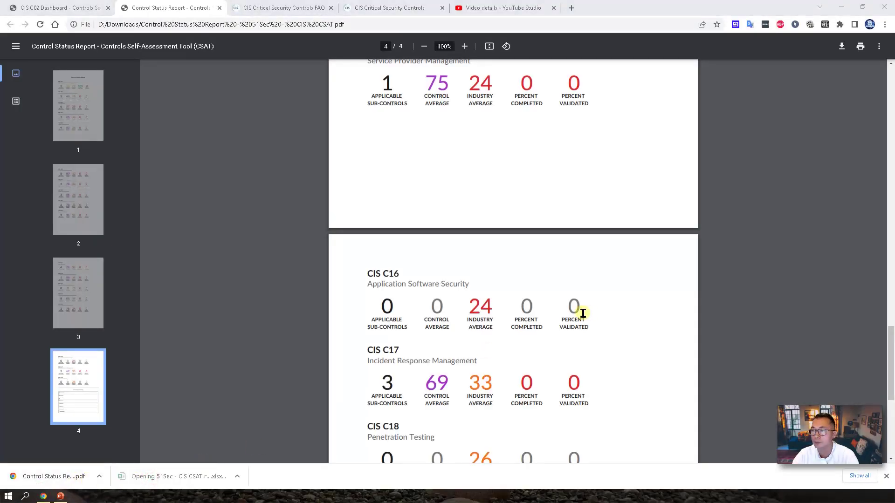
pyautogui.moveTo(582, 184); pyautogui.dragTo(562, 110)
# Step: Maximize Excel, widen column C of the Critical Controls sheet to show full question titles, then minimize it
pyautogui.doubleClick(430, 110)
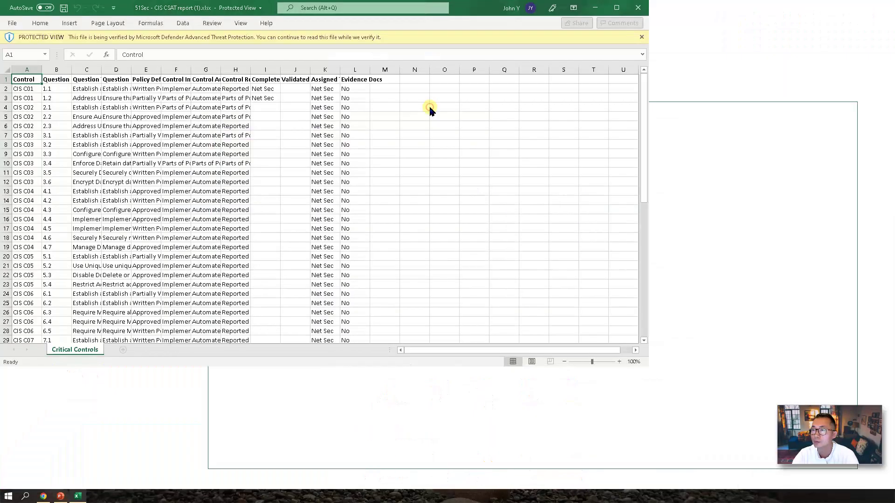
pyautogui.moveTo(101, 70); pyautogui.dragTo(445, 71)
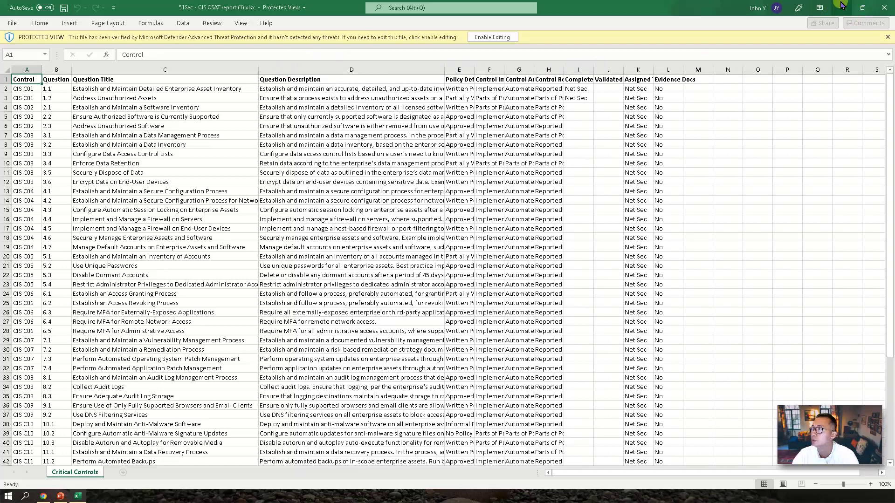
pyautogui.click(841, 5)
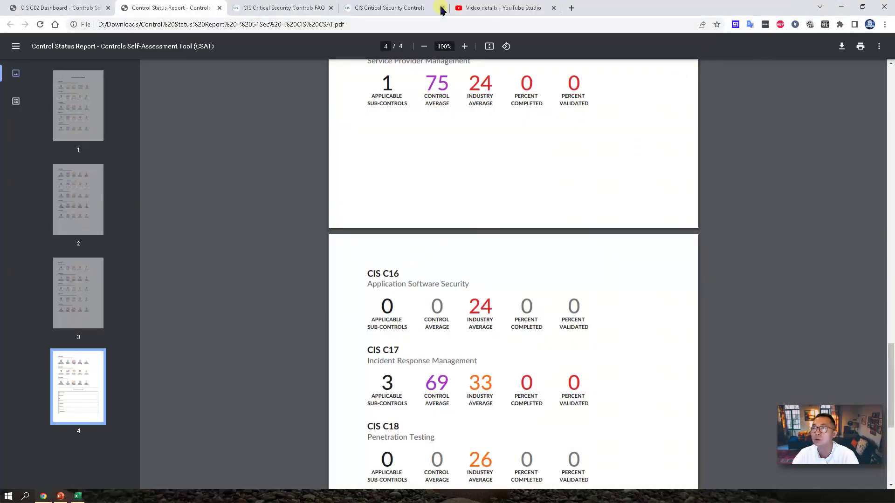
# Step: Switch back to the CIS C02 Dashboard tab showing Overall Score 73
pyautogui.click(70, 8)
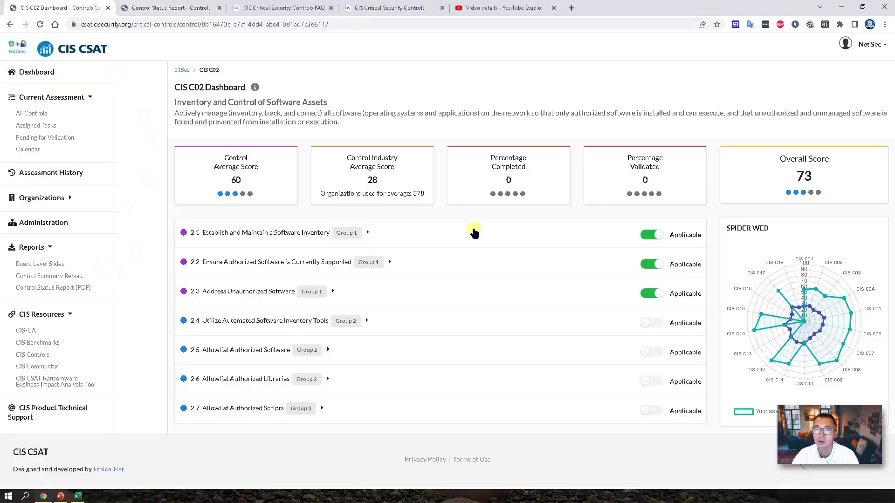